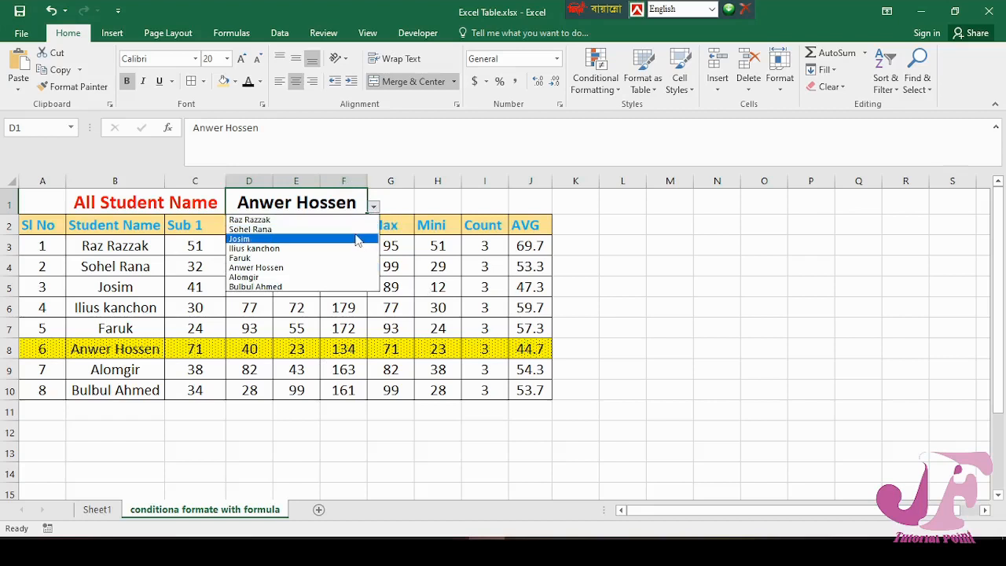
Try several student names from the D1 dropdown to check the row highlighting in the table.
left_click(347, 219)
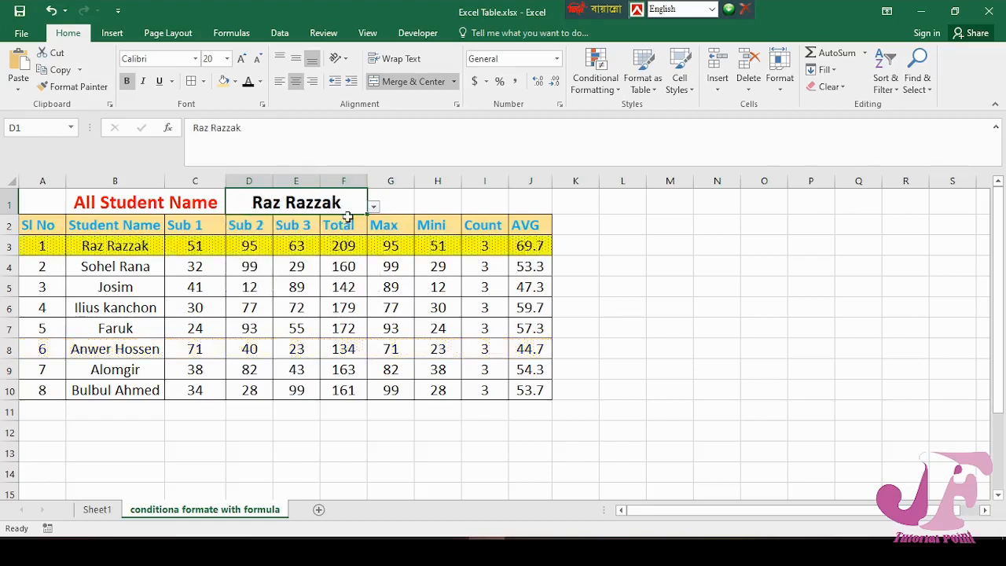
left_click(374, 206)
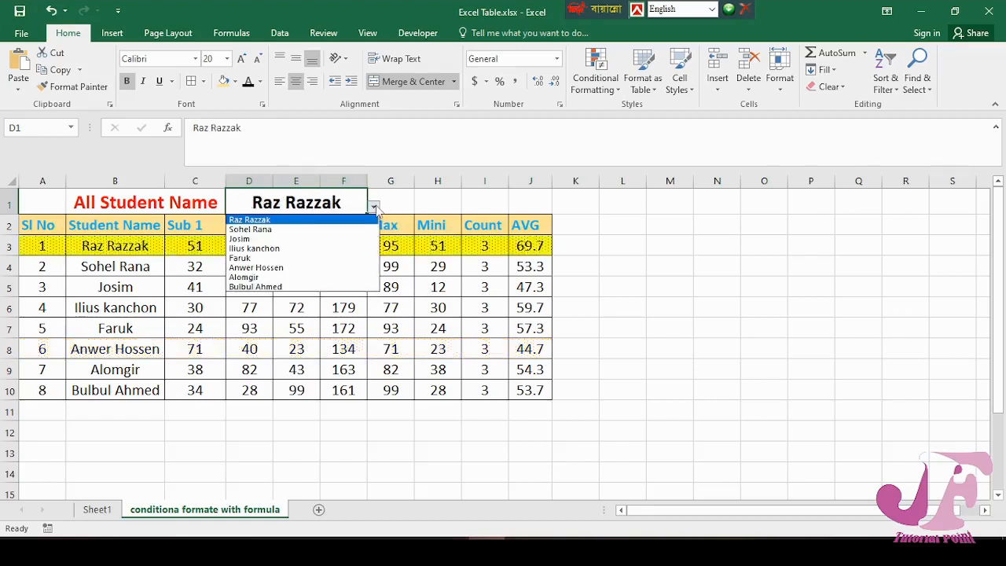
left_click(313, 278)
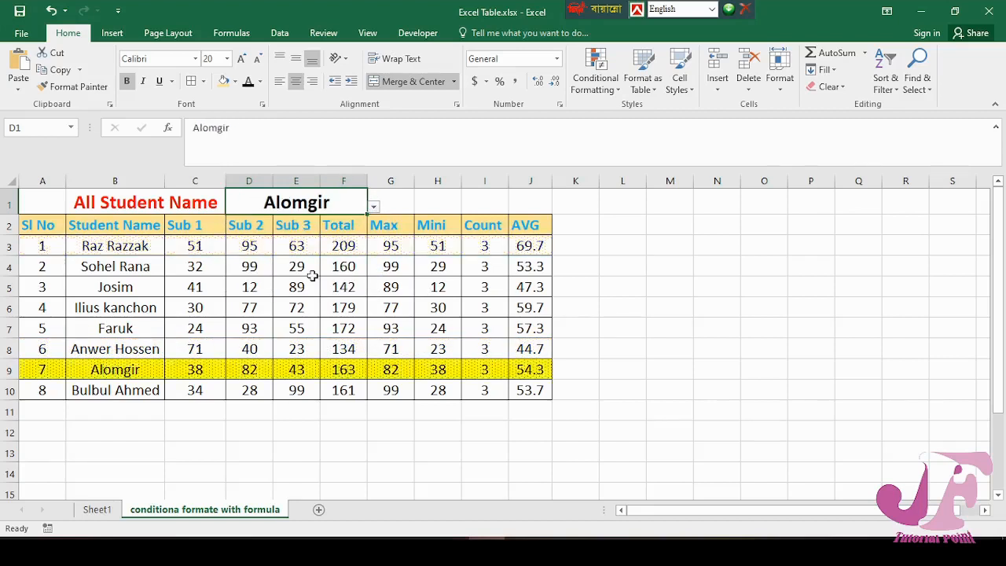
left_click(374, 206)
left_click(329, 286)
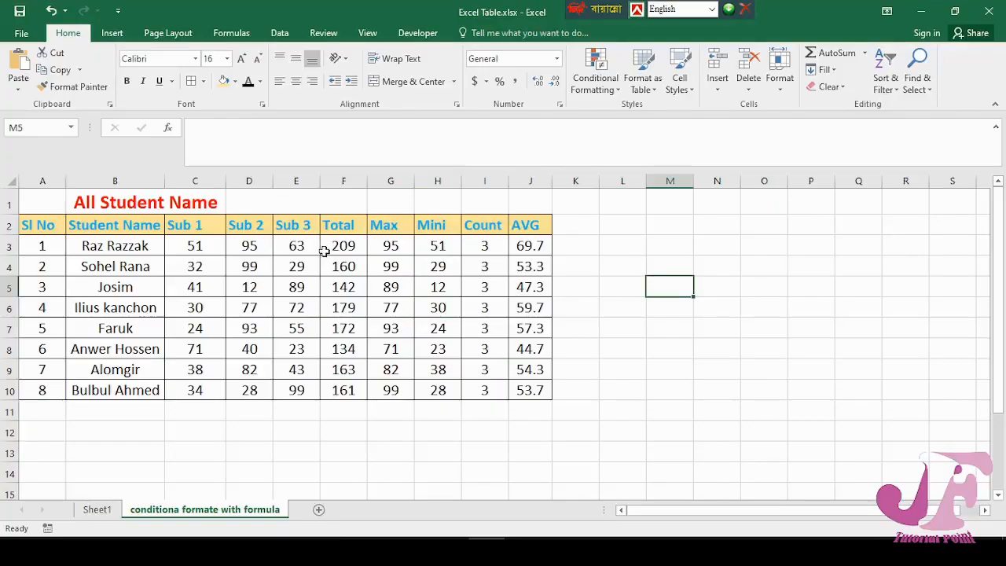
Merge and center cells D1:F1 beside the All Student Name heading.
left_click(305, 199)
left_click(338, 246)
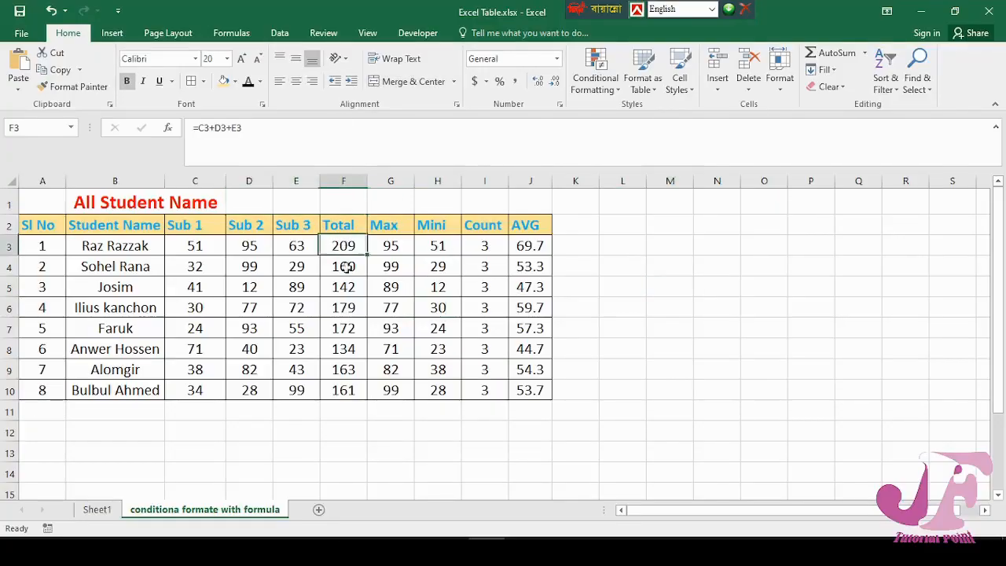
left_click(360, 328)
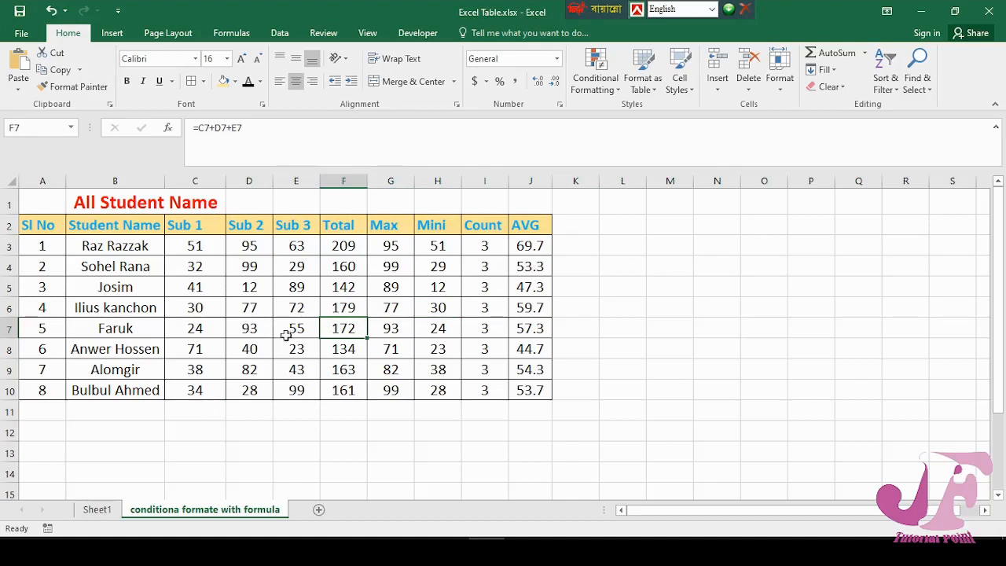
left_click_drag(262, 204, 340, 204)
left_click(382, 85)
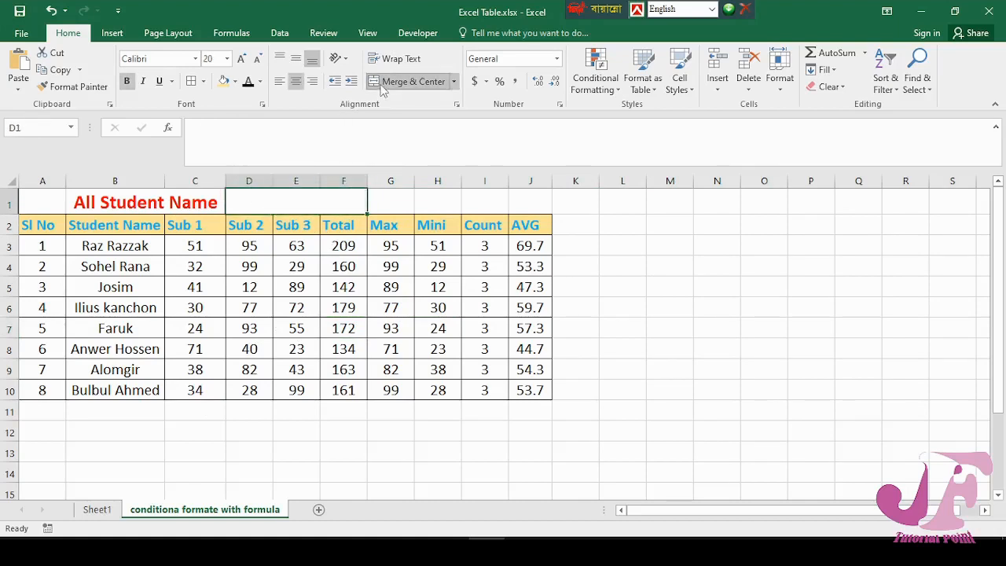
left_click_drag(130, 247, 126, 390)
left_click(299, 205)
left_click(292, 264)
left_click(285, 198)
left_click(286, 199, "alt")
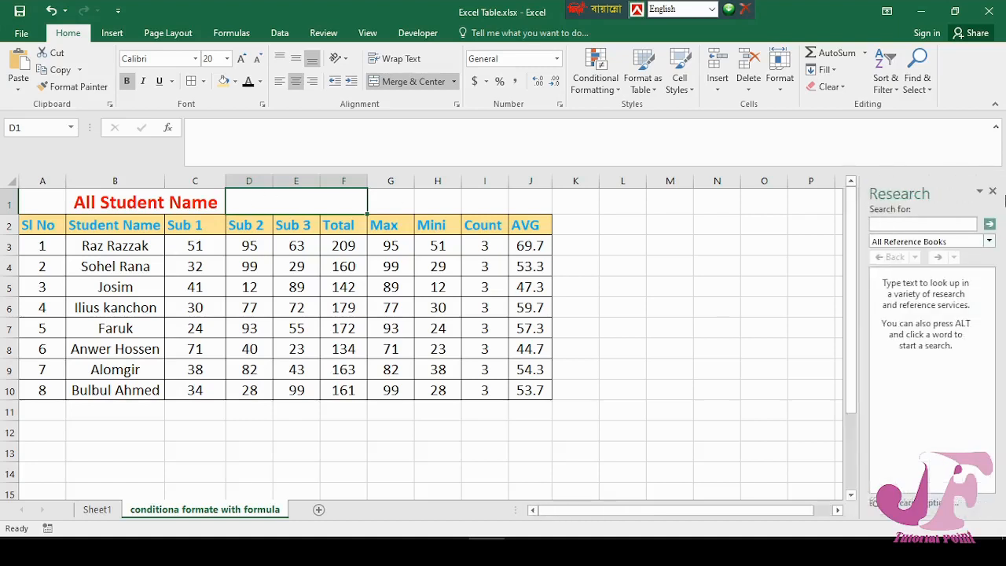
left_click(993, 191)
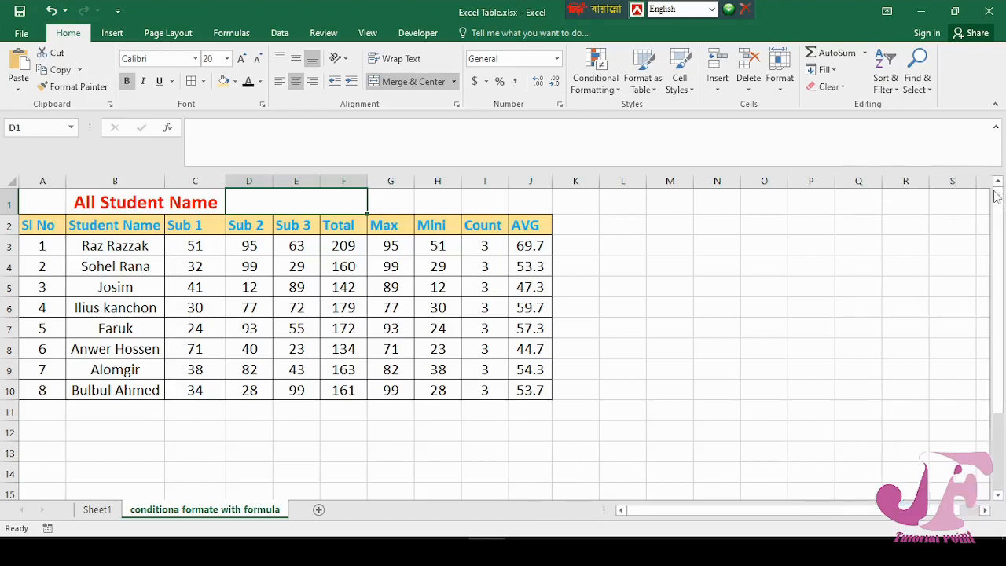
left_click(117, 264)
Start a data validation rule for the merged cell D1 that allows values from a List.
left_click(321, 204)
key("alt")
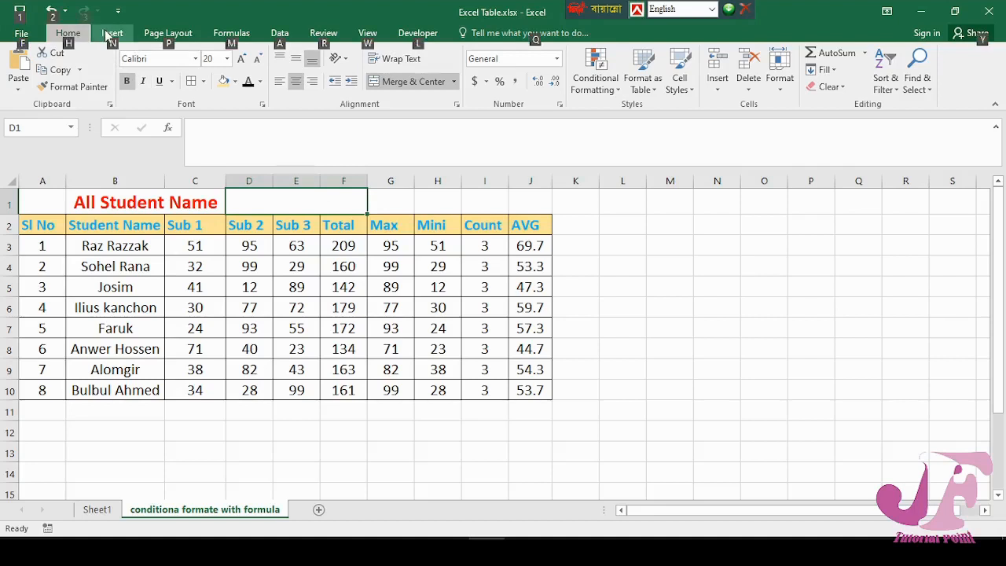
key("a")
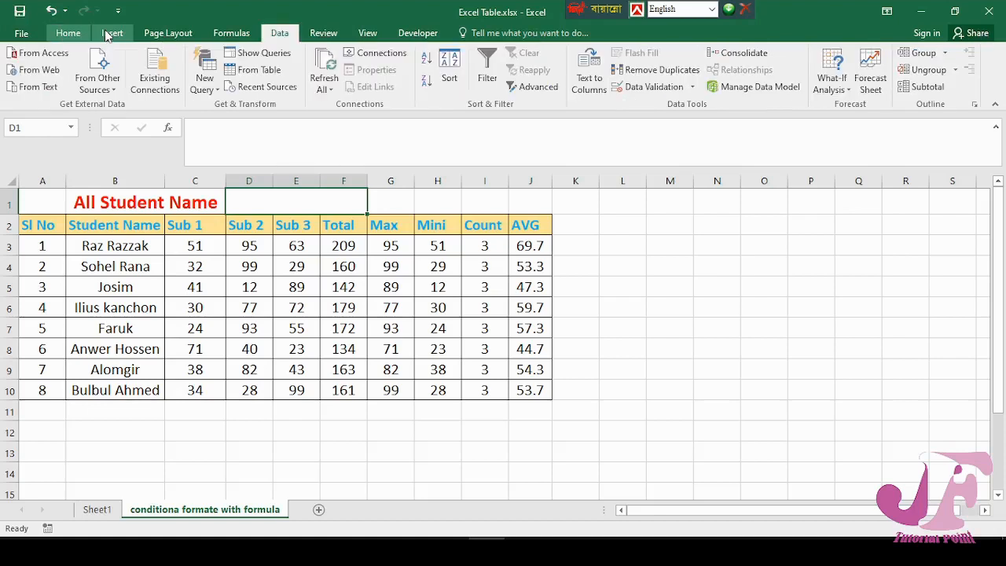
key("v")
key("v")
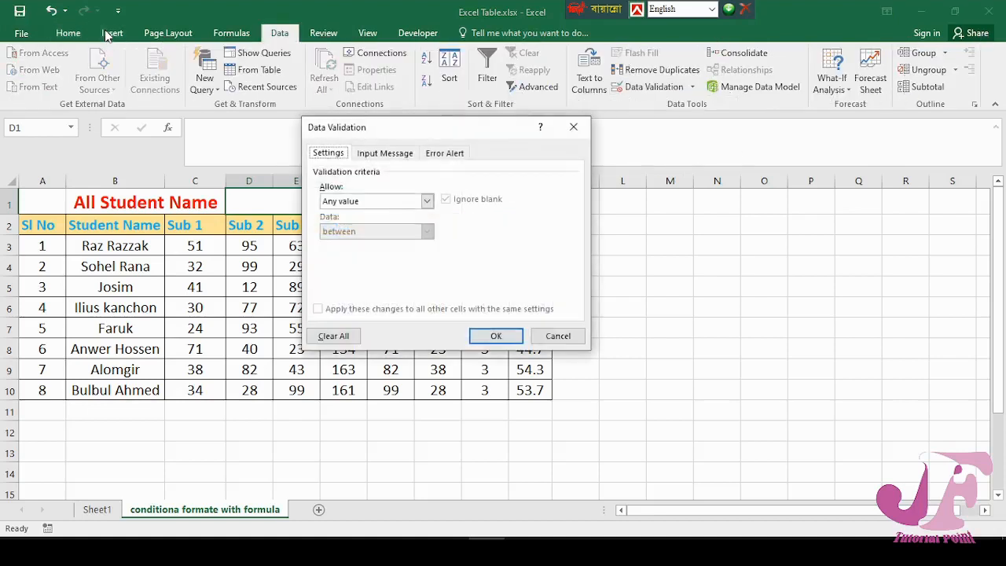
left_click_drag(430, 126, 279, 141)
key("Tab")
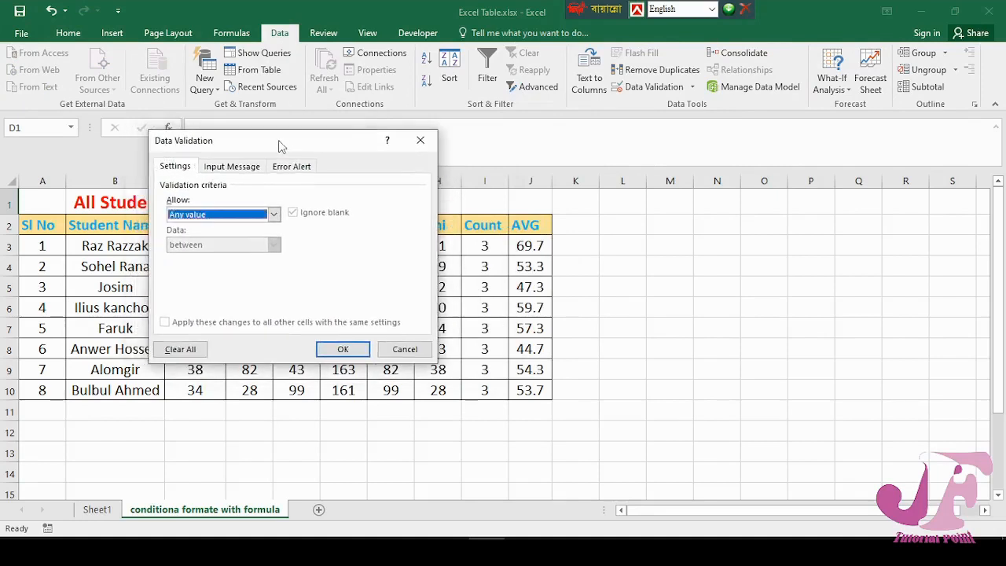
key("alt+Down")
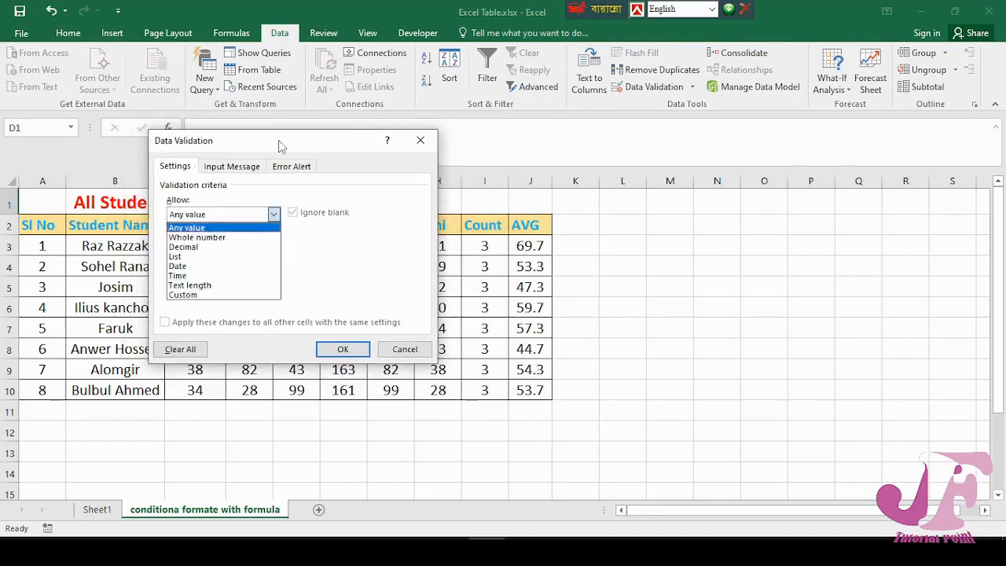
key("Down")
key("Down")
key("Down")
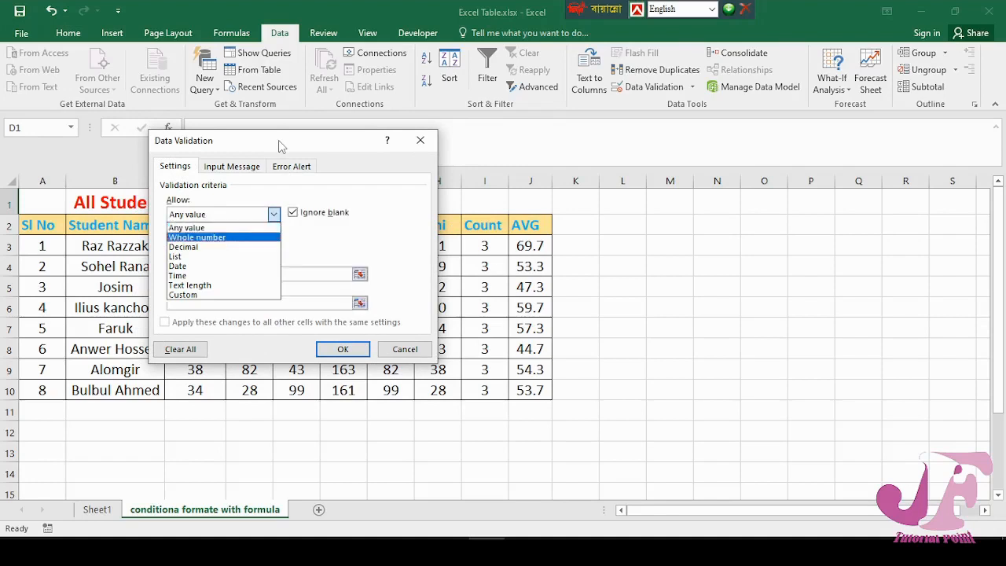
key("Return")
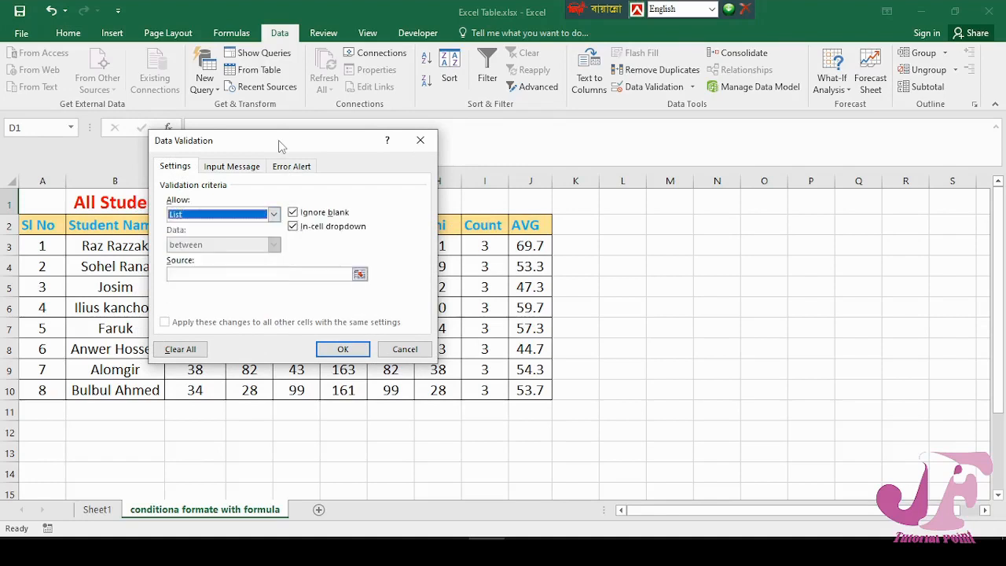
Set the validation list source to the student names in =$B$3:$B$10 and apply the rule.
key("alt+s")
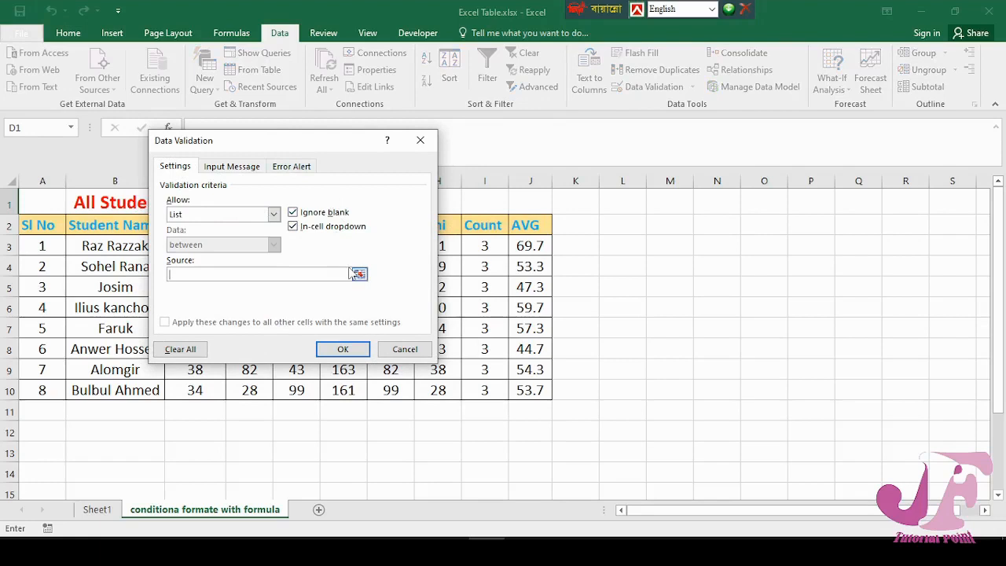
left_click_drag(304, 152, 366, 159)
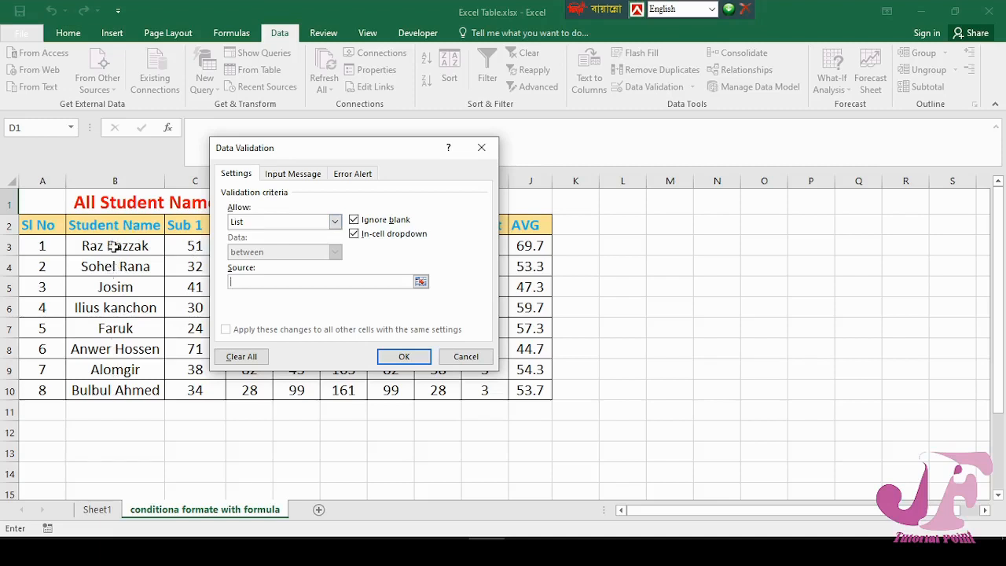
left_click(420, 282)
left_click_drag(129, 245, 128, 386)
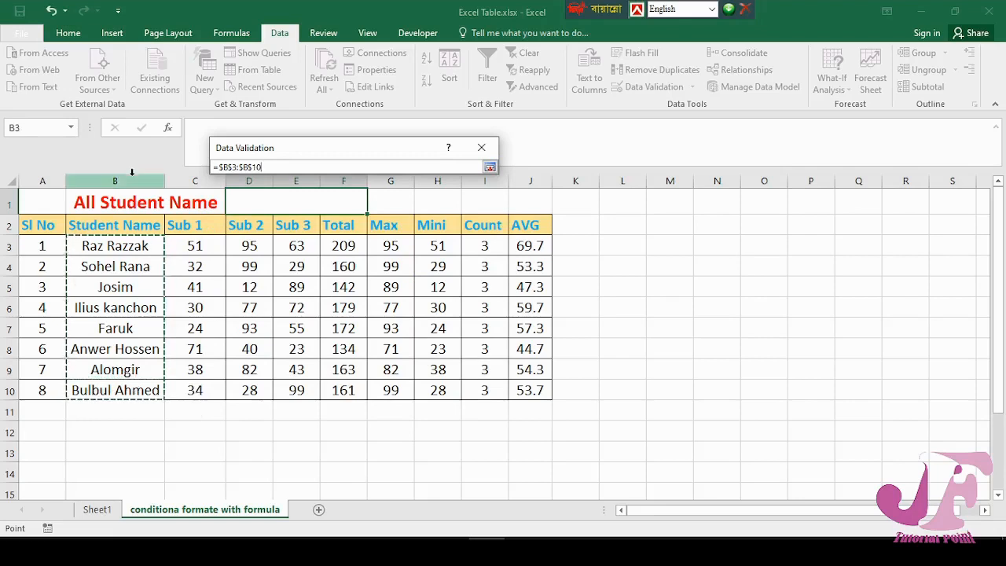
left_click(488, 168)
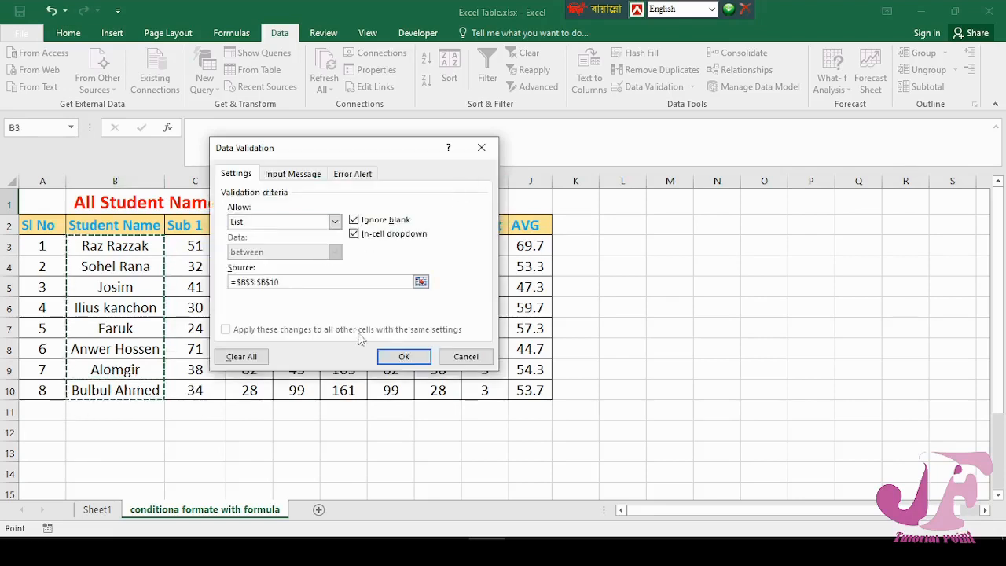
left_click(407, 357)
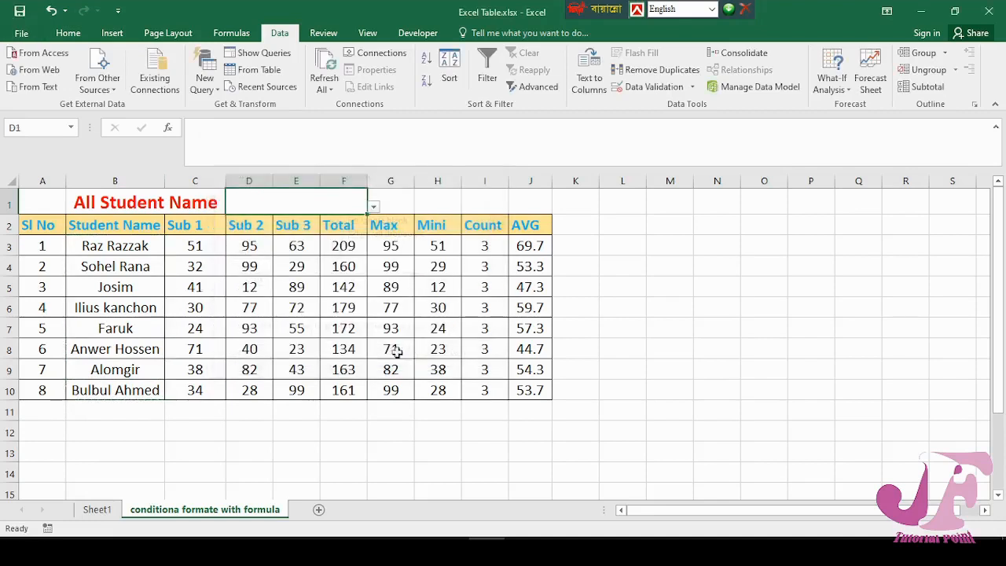
Test the new D1 dropdown by choosing the second student name, then the fifth.
left_click(374, 207)
left_click(330, 229)
left_click(374, 207)
left_click(327, 257)
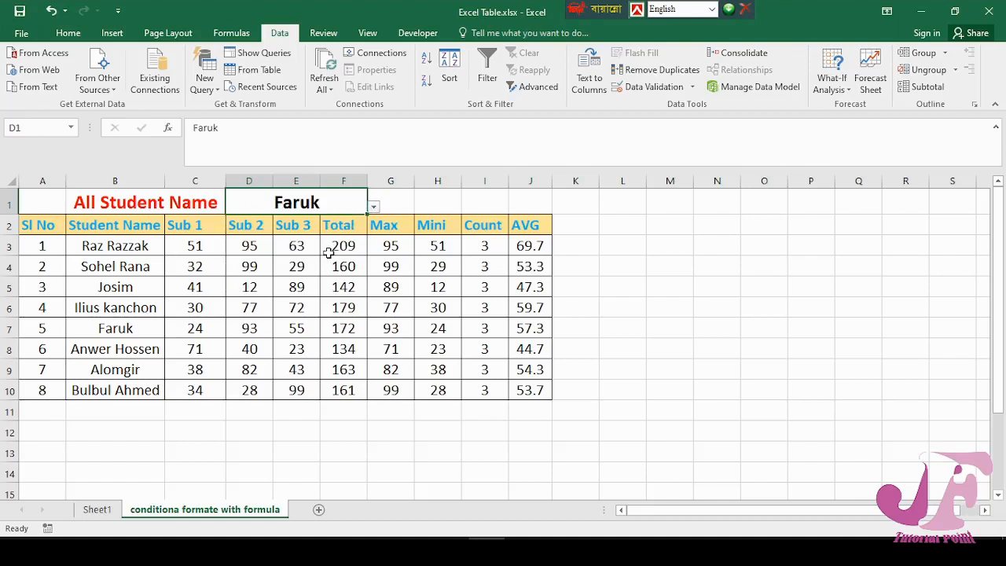
Start a new conditional formatting rule for A3:J10 that uses a formula to determine which cells to format.
mouse_move(43, 245)
left_mouse_down()
mouse_move(299, 334)
mouse_move(542, 393)
mouse_move(533, 394)
left_mouse_up()
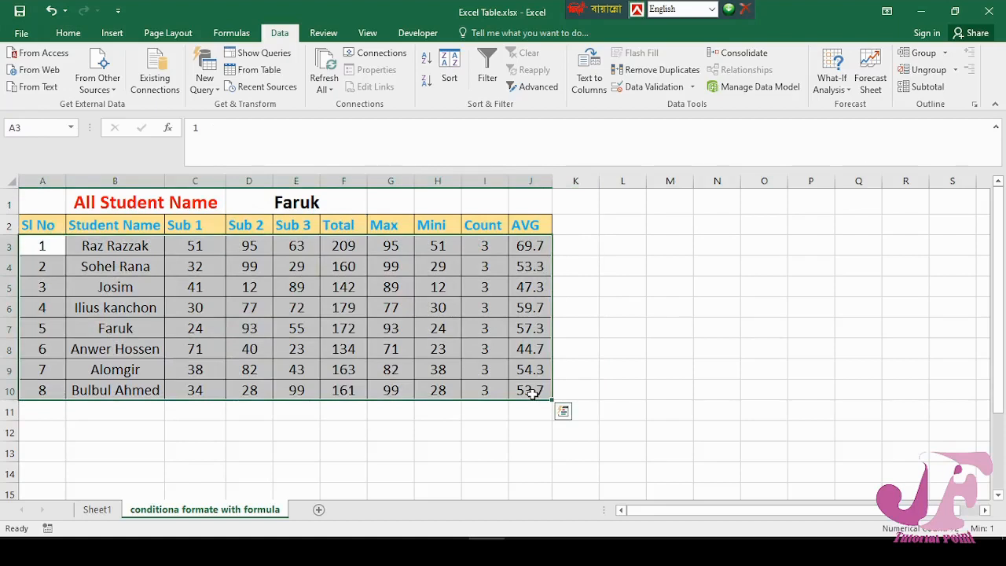
key("alt")
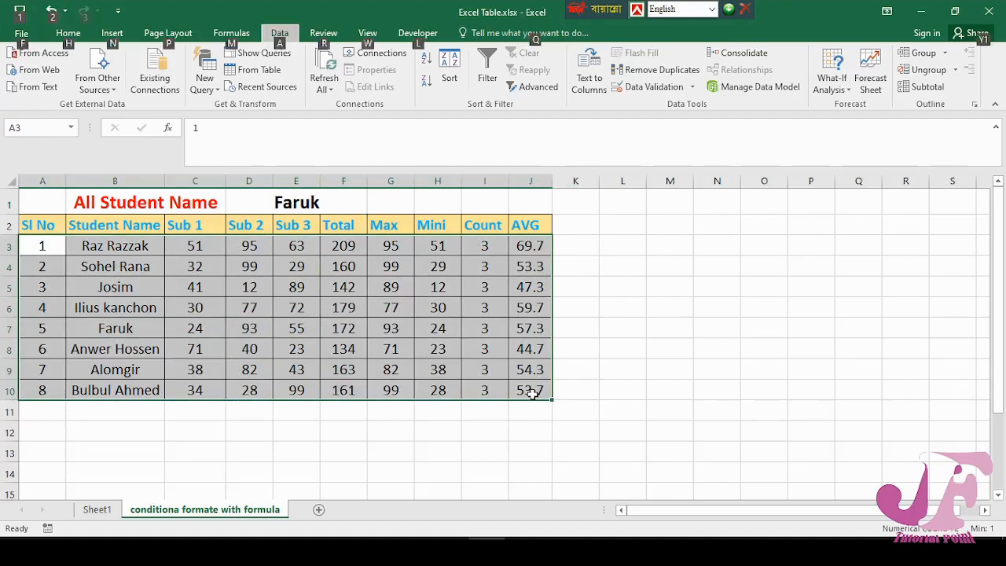
key("h")
key("alt+h")
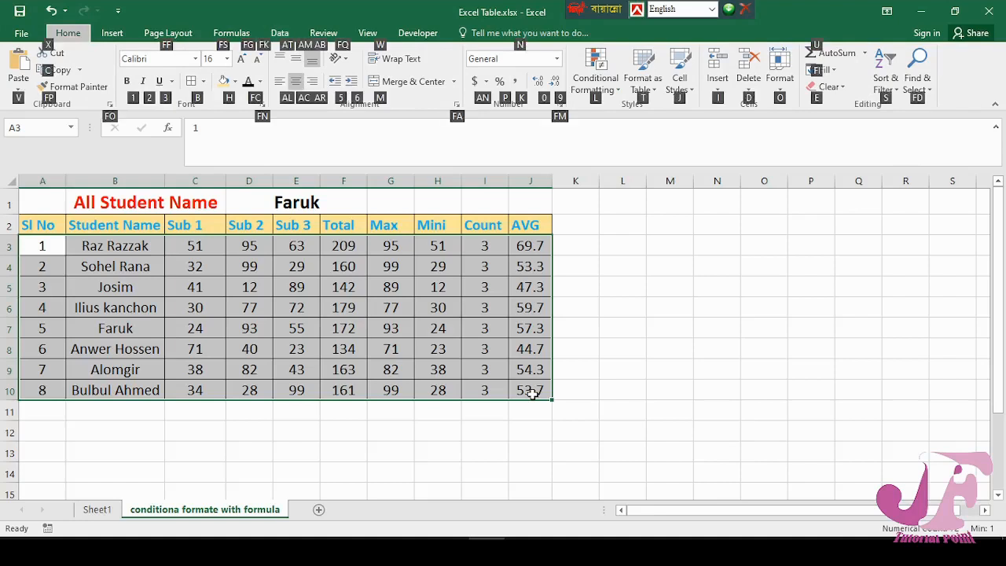
key("l")
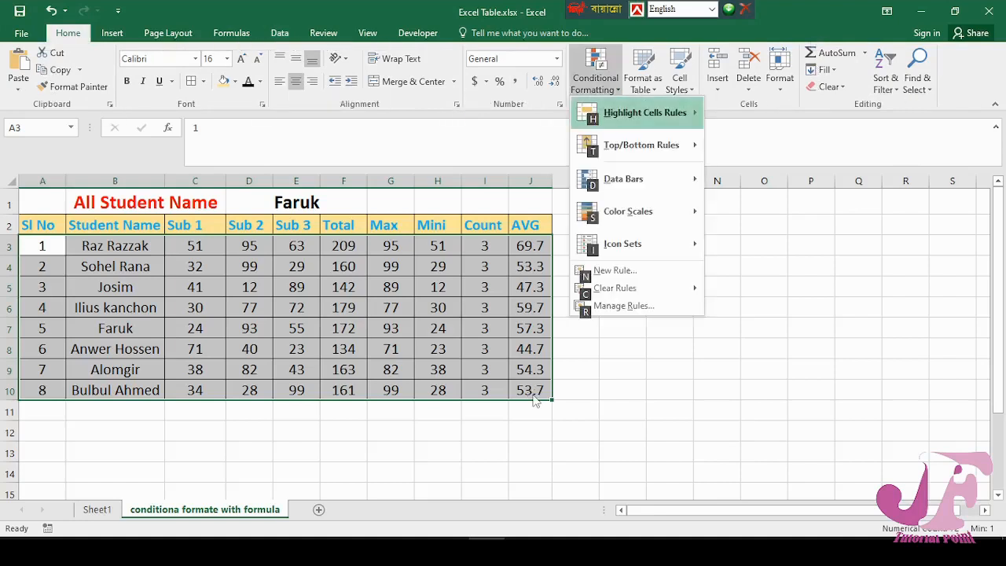
key("n")
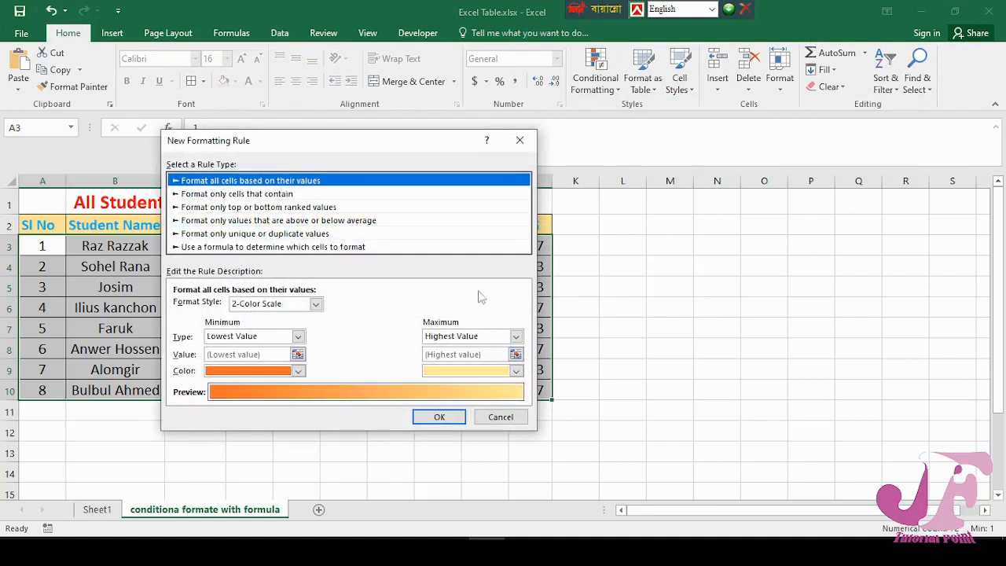
left_click(224, 247)
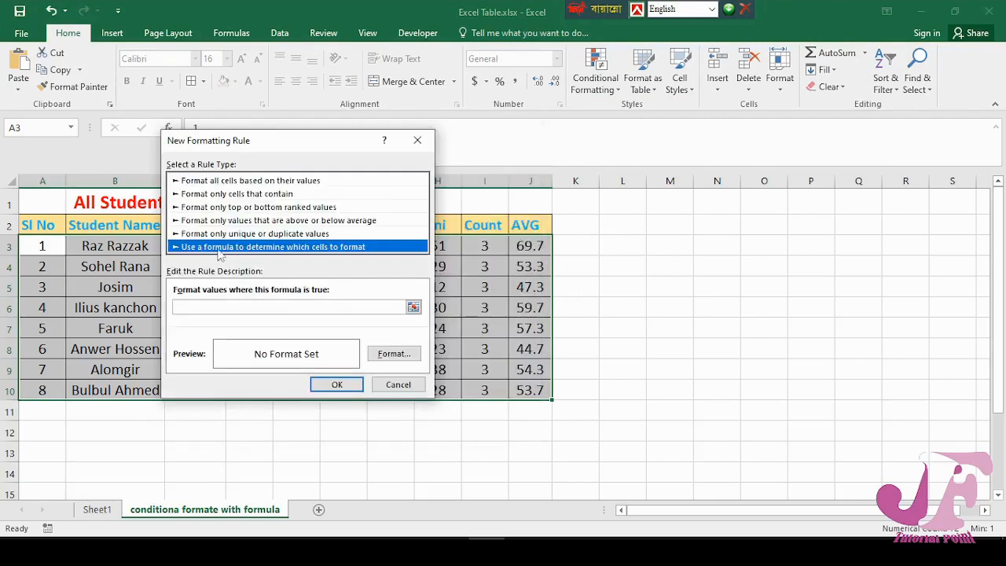
Begin the rule's formula with a reference to the first student name cell, =$B$3.
left_click(224, 307)
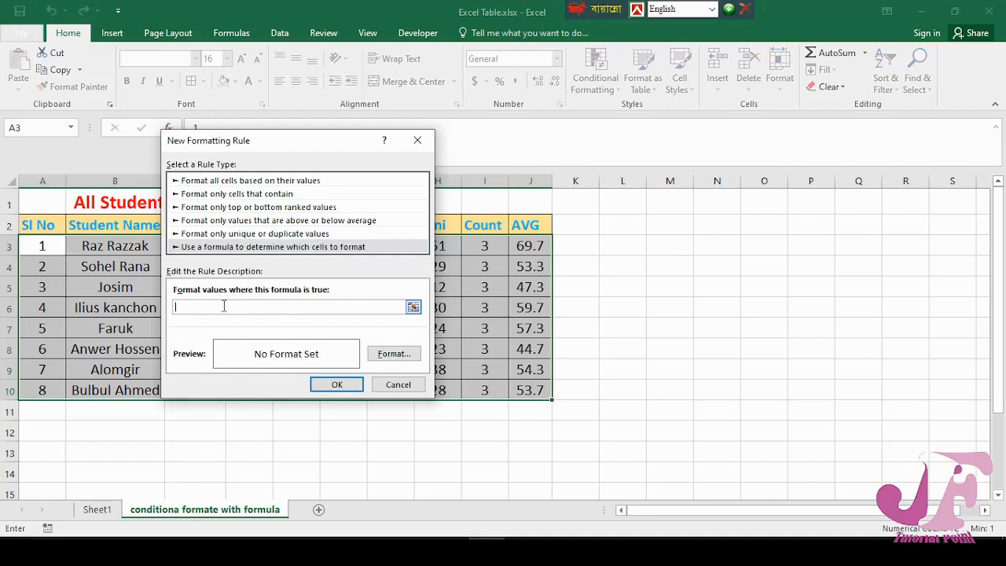
type("=")
left_click_drag(281, 149, 357, 155)
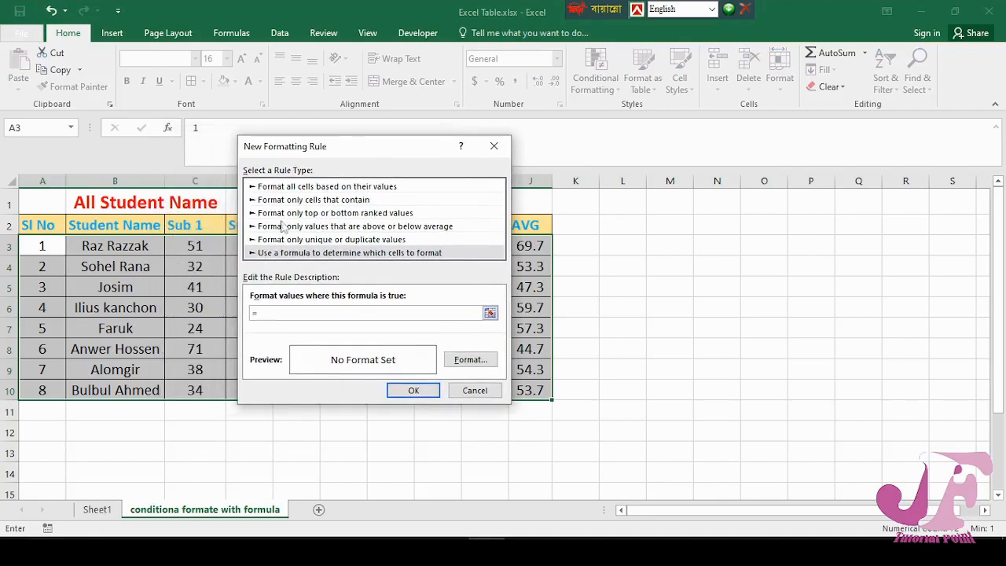
left_click(106, 248)
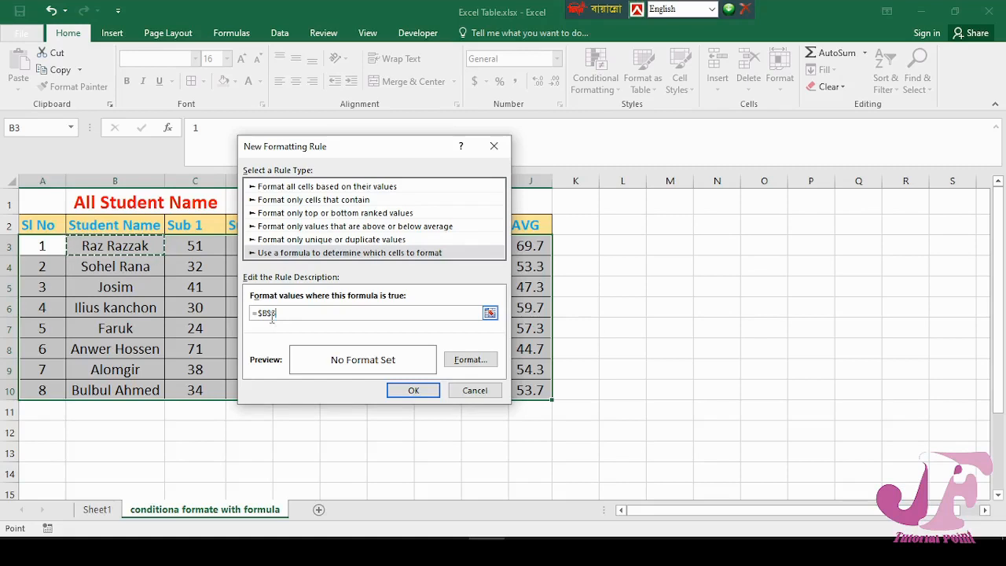
left_click_drag(369, 155, 336, 157)
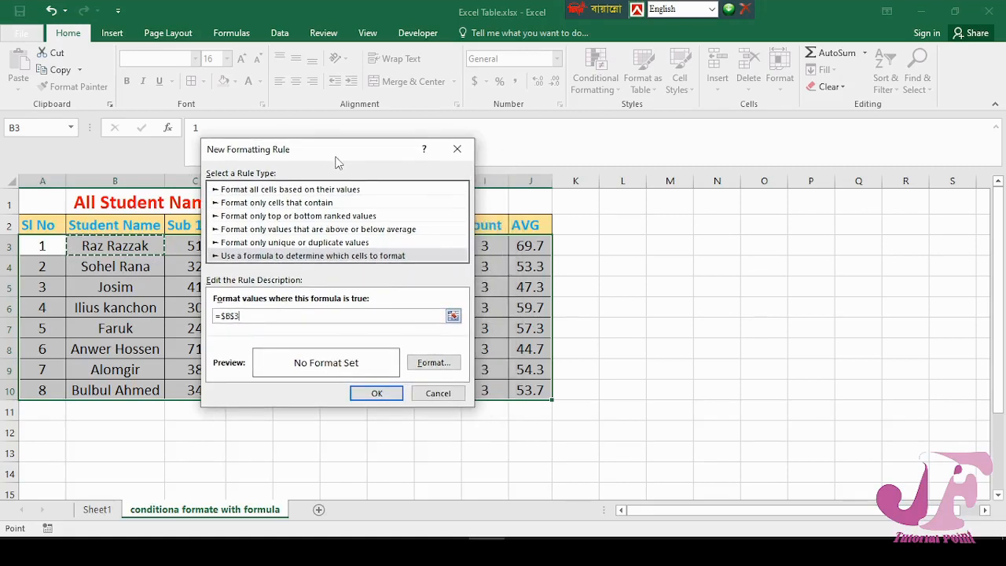
Make the row part of the formula's cell reference relative so it reads =$B3, keeping column B absolute.
key("super+plus")
key("super+plus")
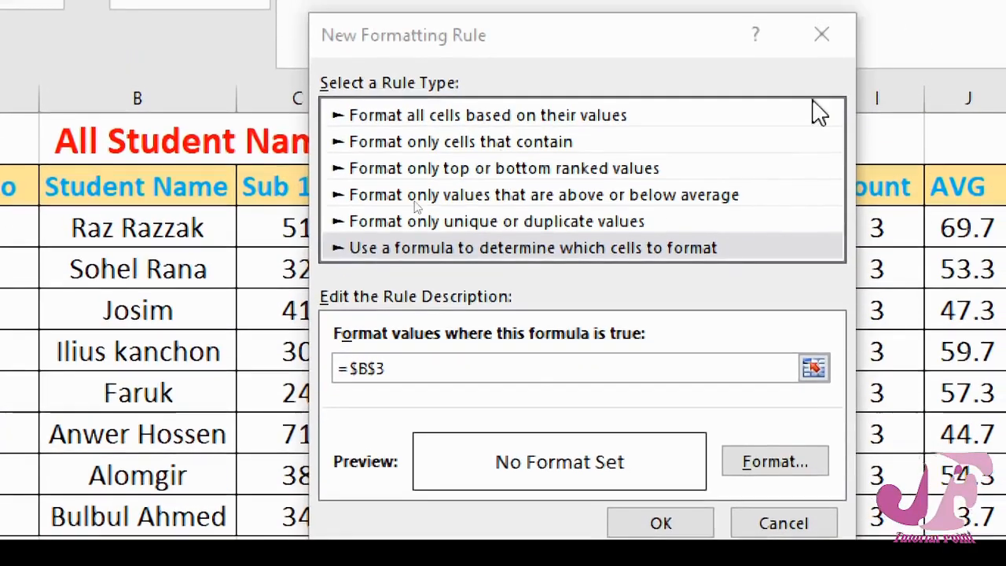
left_click(376, 367)
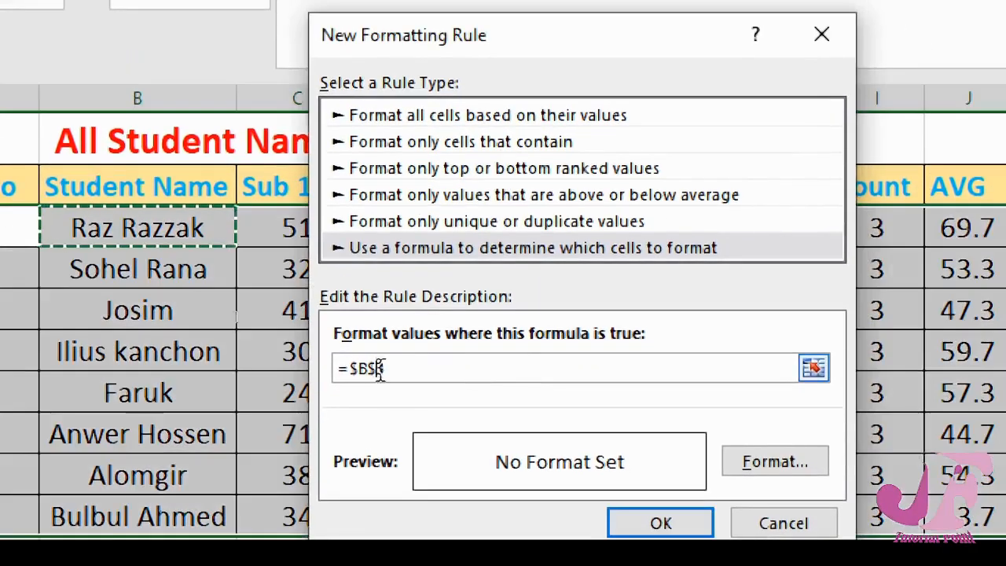
left_click(363, 367)
left_click(381, 369)
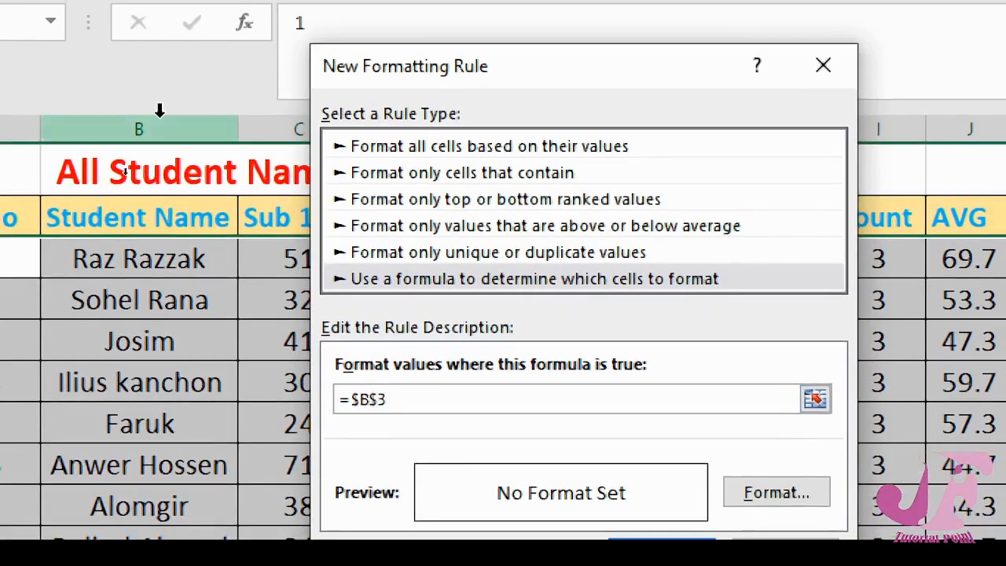
left_click(396, 393)
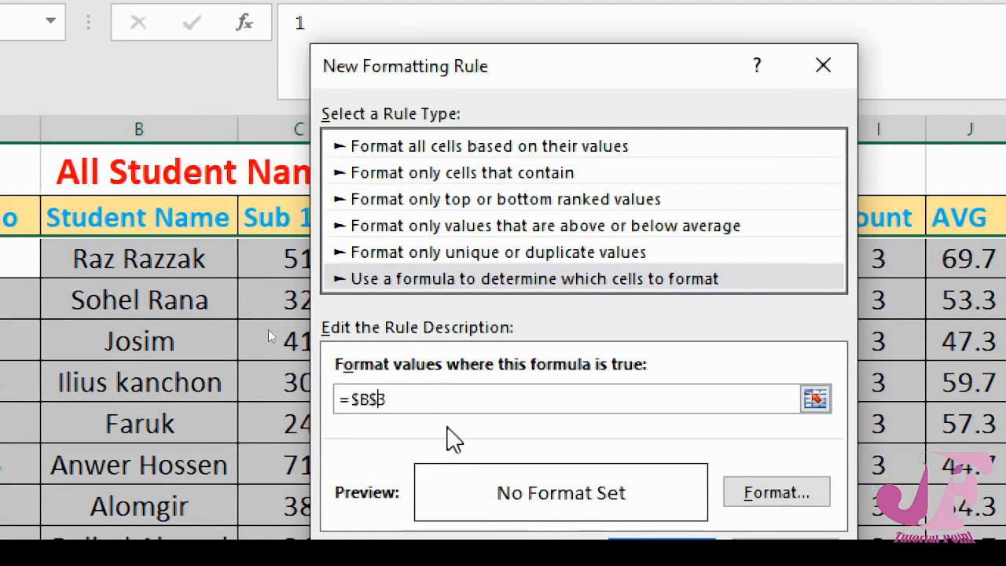
key("Left")
key("BackSpace")
key("Right")
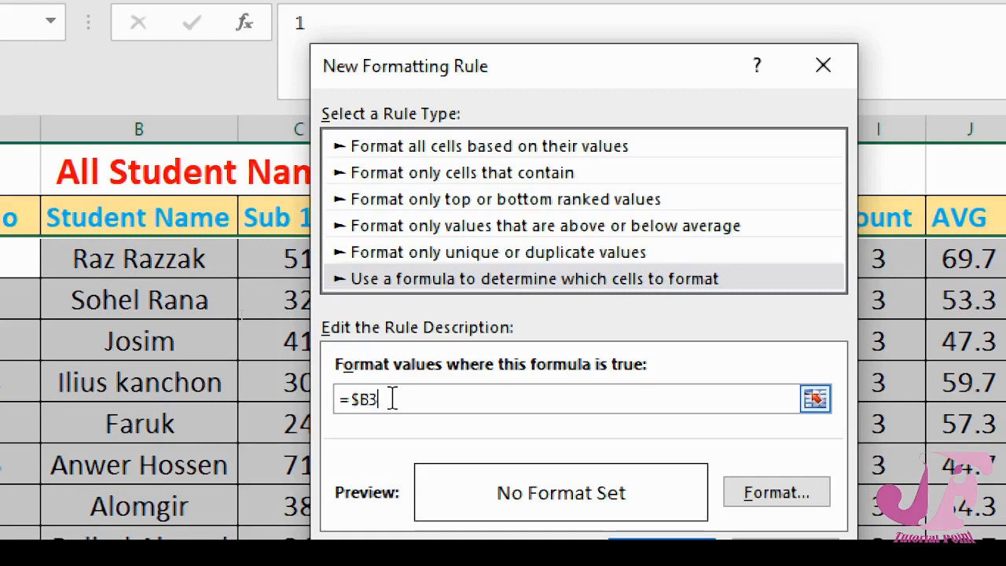
Extend the rule formula to compare against the dropdown cell, =$B3=$D$1.
key("Left")
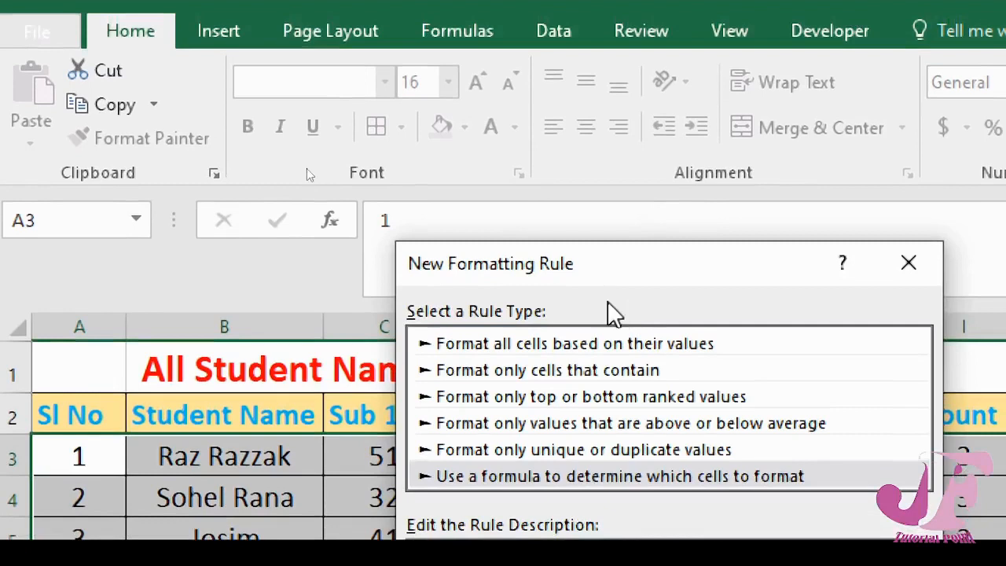
left_click_drag(628, 79, 873, 70)
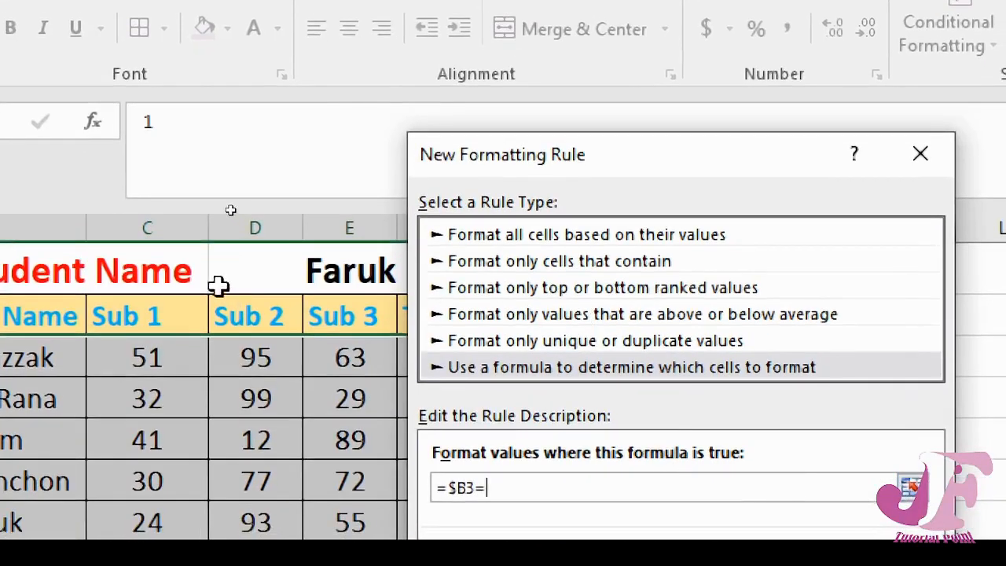
left_click(263, 268)
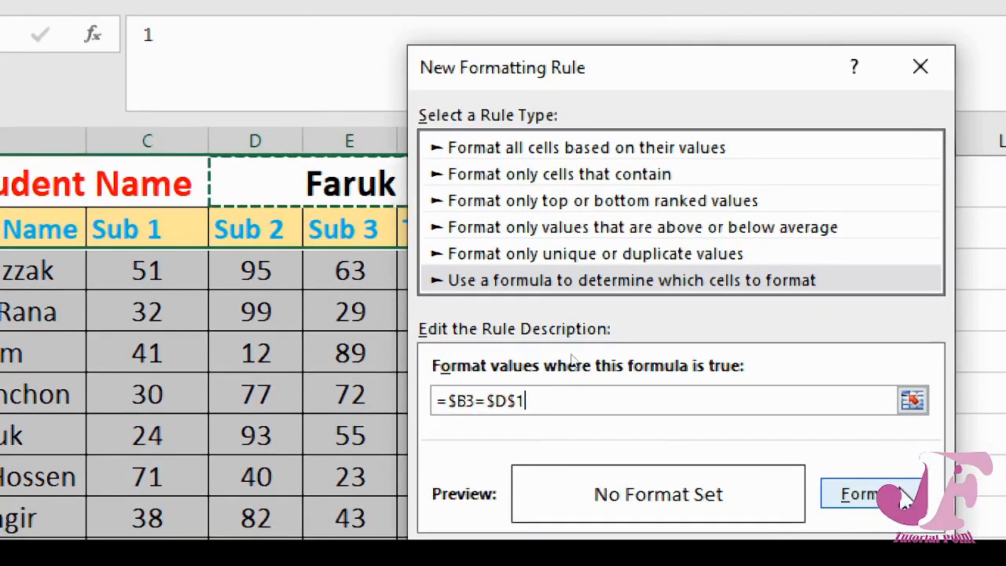
Set the rule's format to a standard yellow background fill with the sparsest dotted pattern style.
left_click(901, 514)
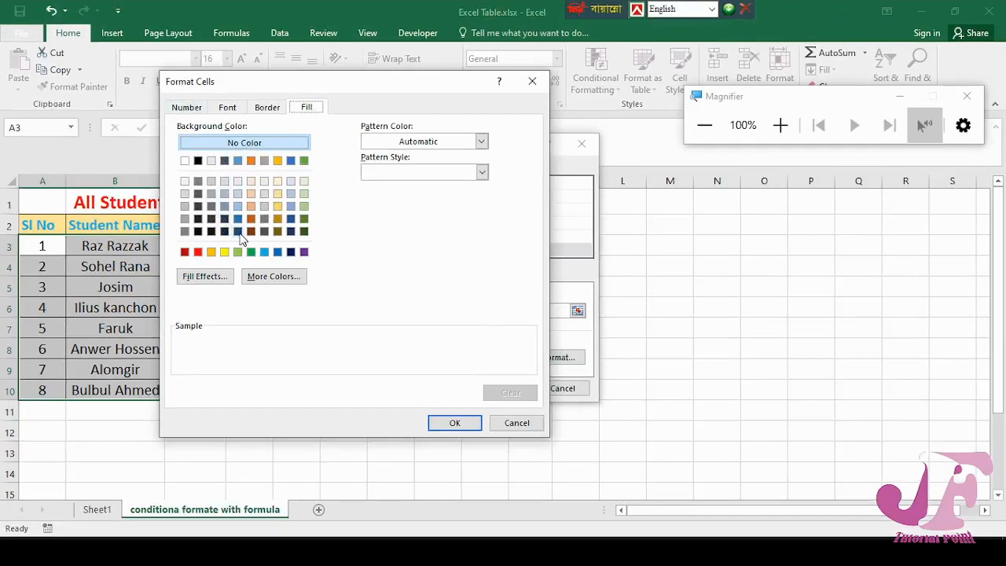
left_click(223, 254)
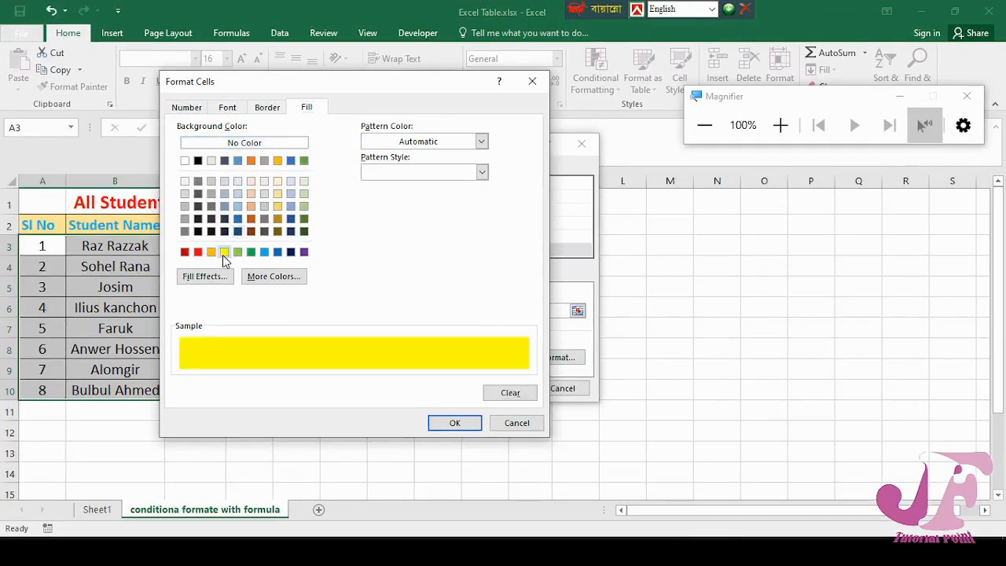
left_click(481, 142)
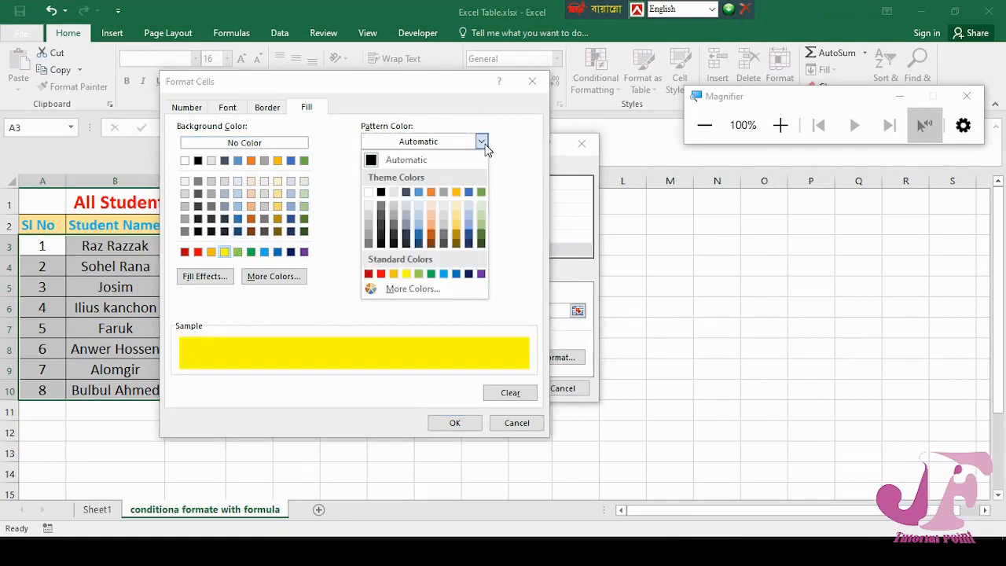
left_click(481, 142)
left_click(482, 171)
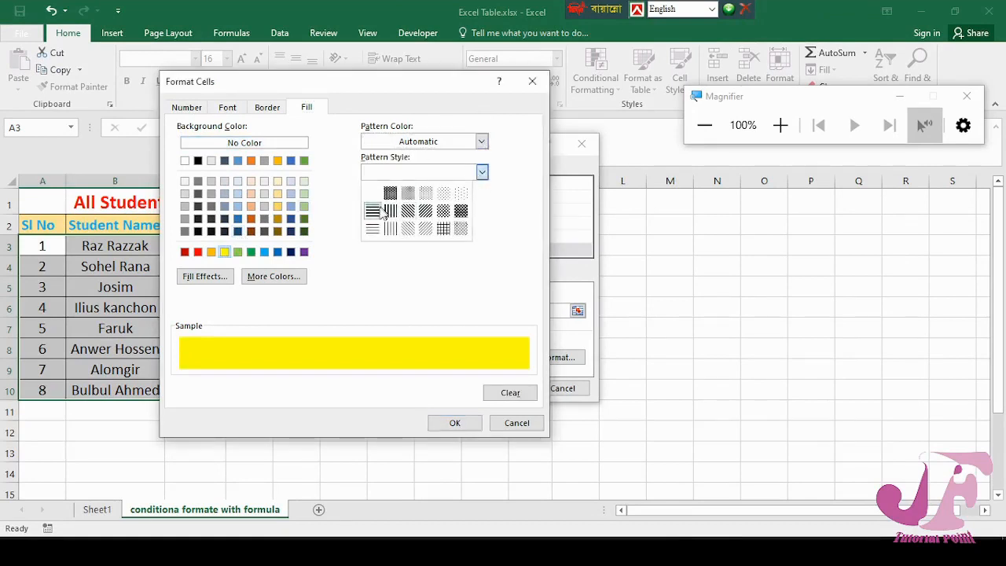
left_click(461, 193)
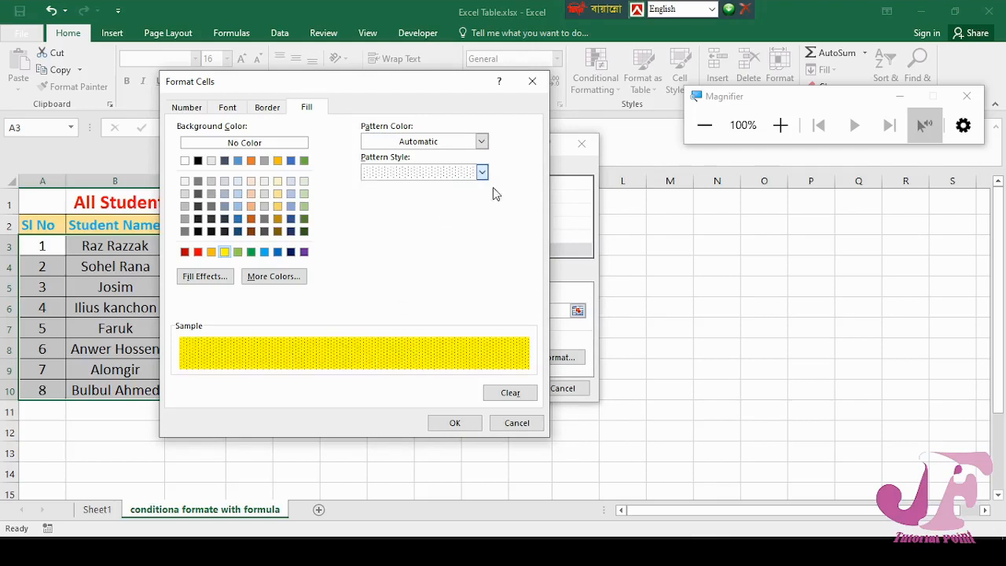
Try the thin diagonal stripe and a denser dotted pattern style, ending on the sparsest dotted one again.
left_click(481, 172)
left_click(408, 229)
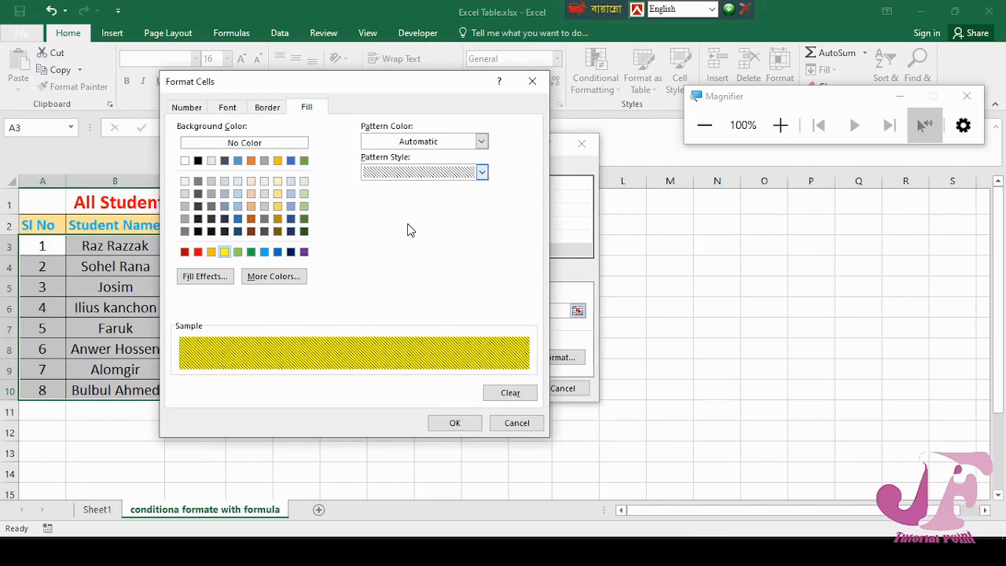
left_click(482, 172)
left_click(442, 197)
left_click(481, 172)
left_click(462, 194)
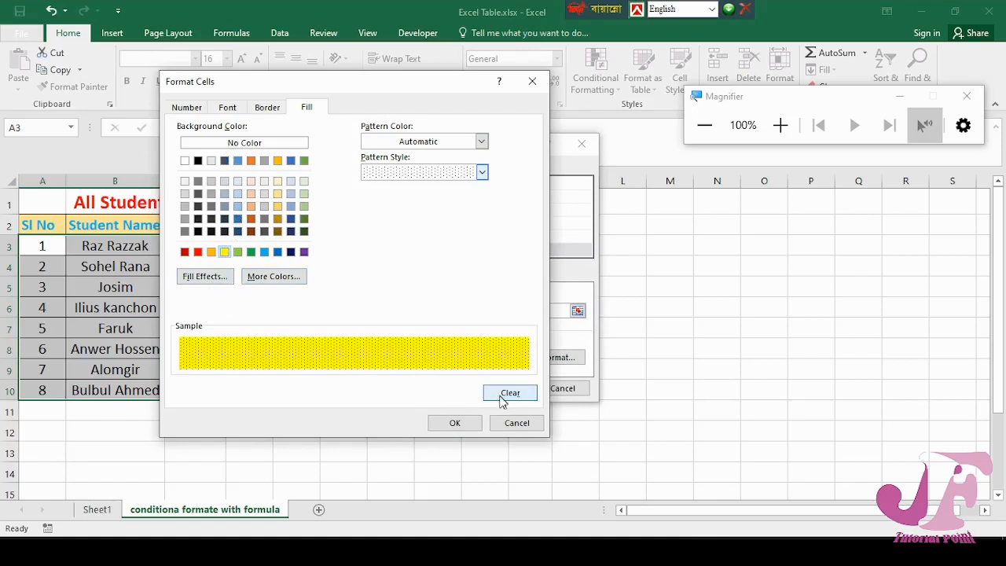
Accept the fill format, create the conditional formatting rule for the table, and close the Magnifier.
left_click(456, 422)
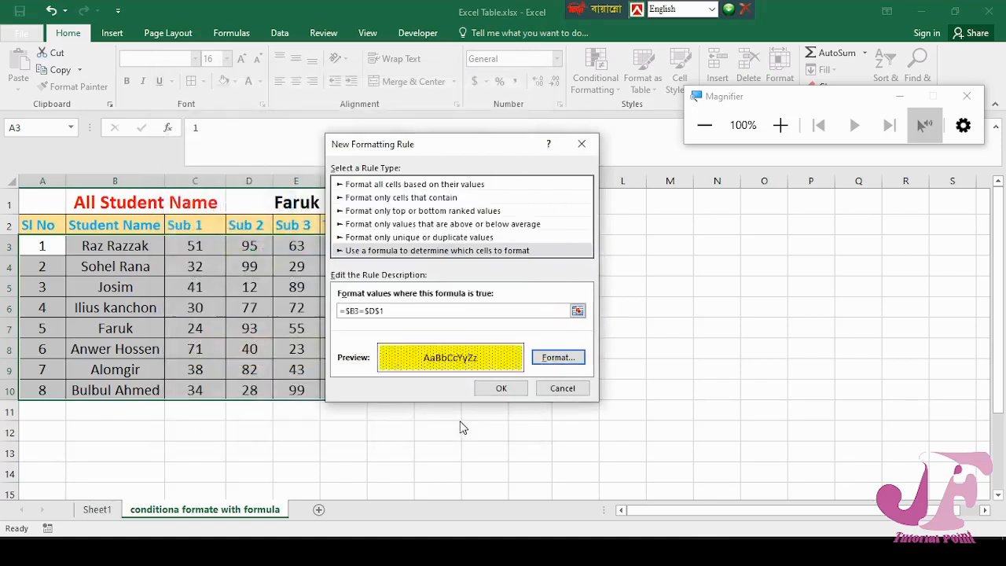
left_click(509, 387)
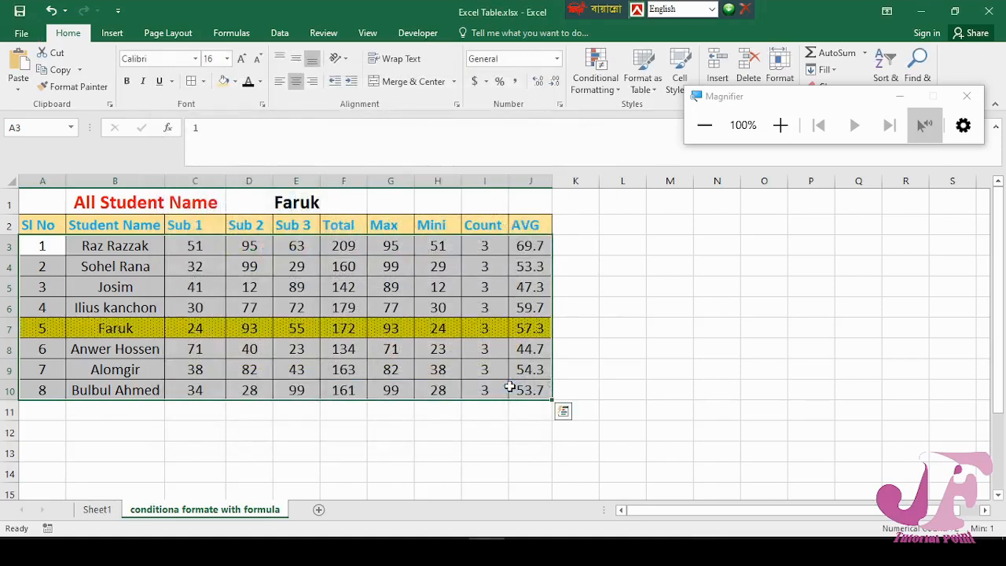
left_click(206, 288)
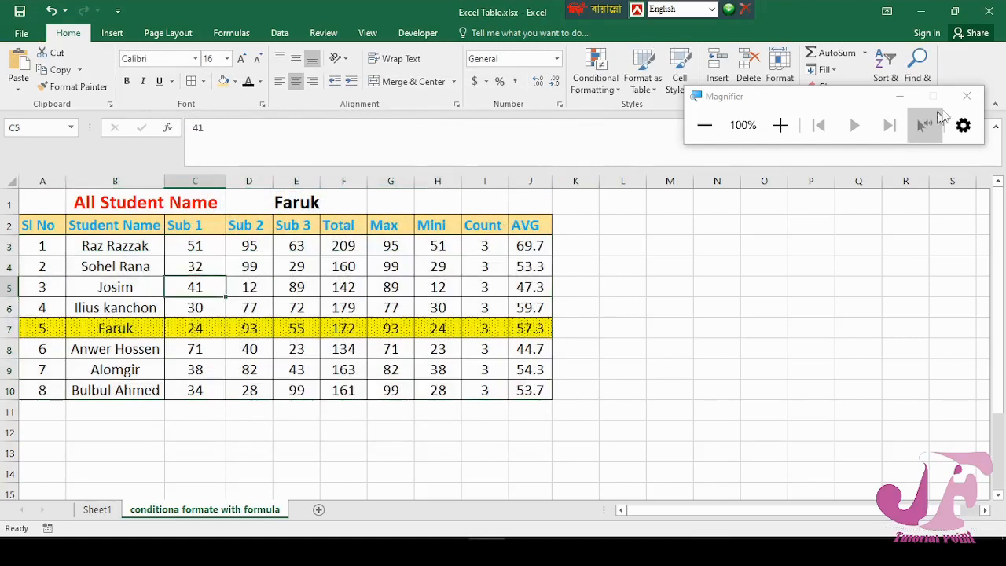
left_click(966, 96)
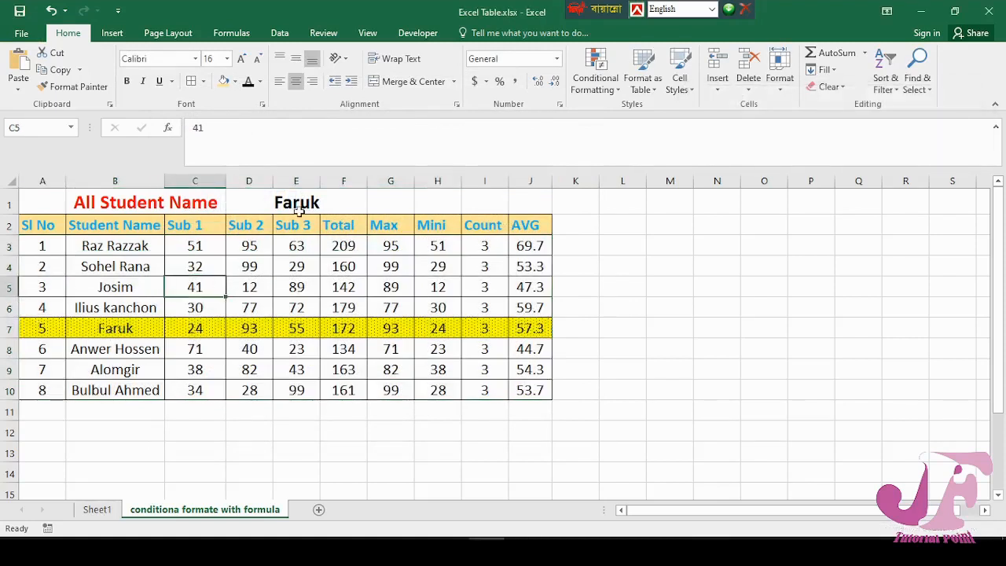
Test the row highlighting by choosing the second, seventh and eighth student names in the D1 dropdown.
left_click(355, 207)
left_click(373, 207)
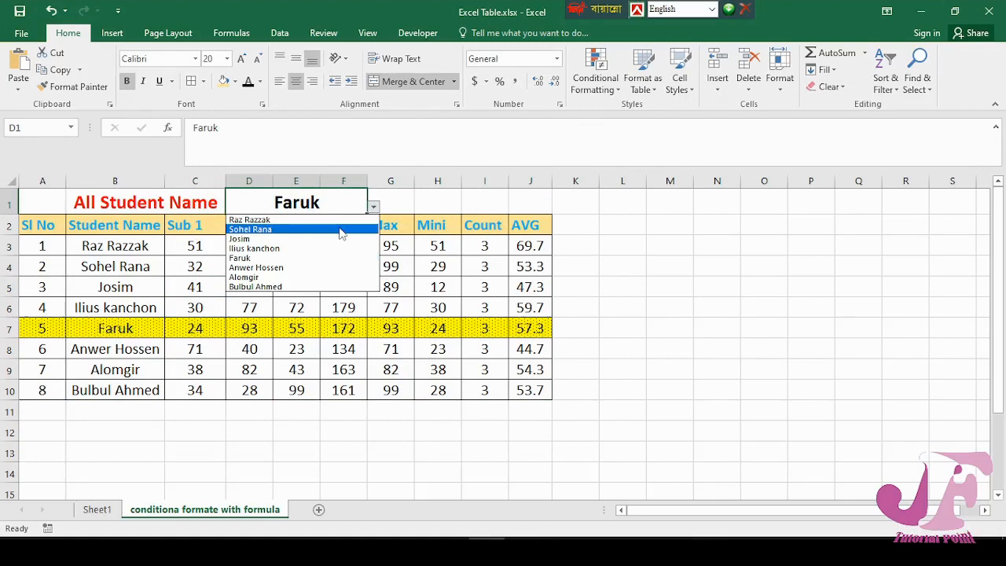
left_click(338, 227)
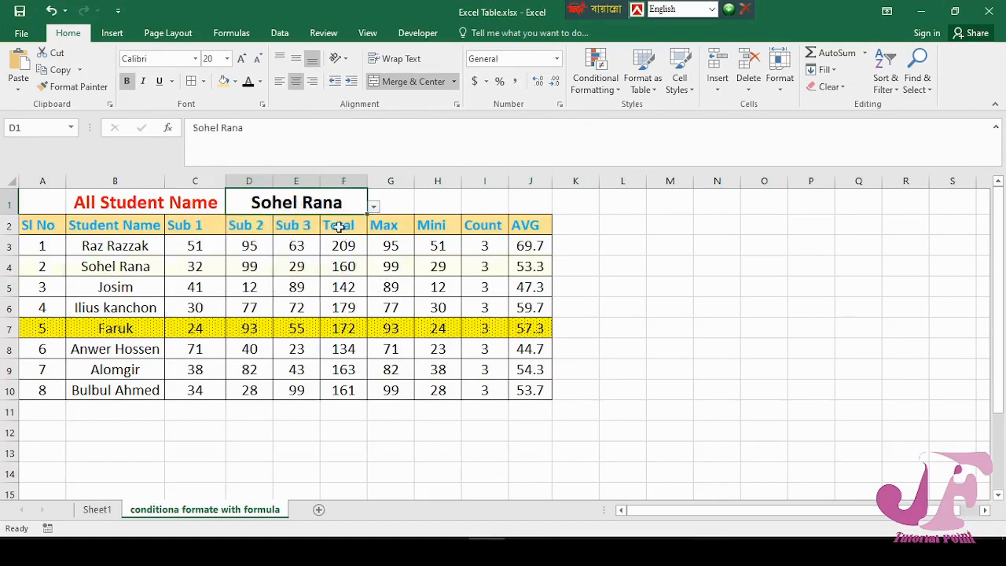
left_click(373, 207)
left_click(310, 278)
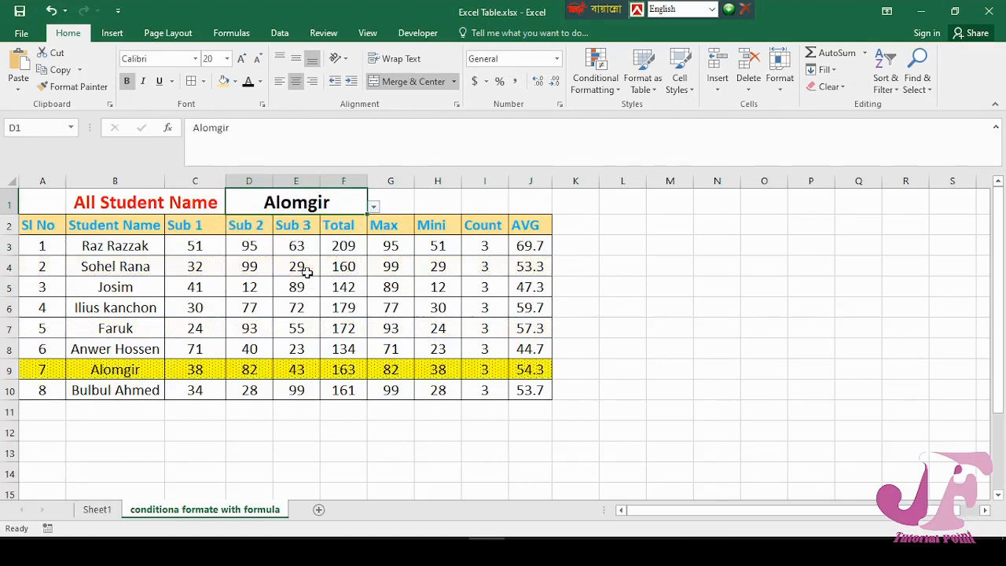
left_click(373, 207)
left_click(330, 285)
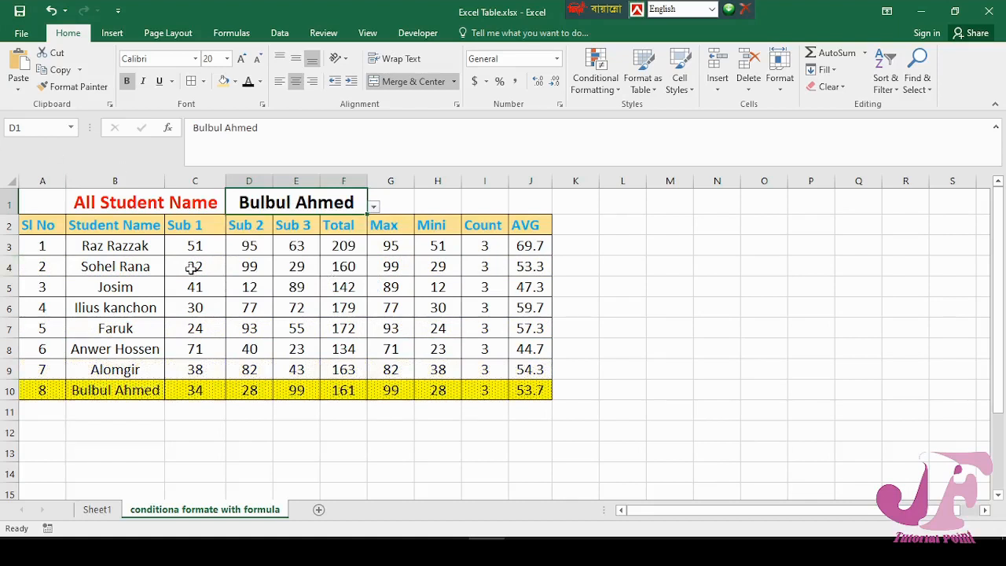
Review the conditional formatting Clear Rules options, Rules Manager and new rule settings, closing them without changing any rules.
left_click(617, 91)
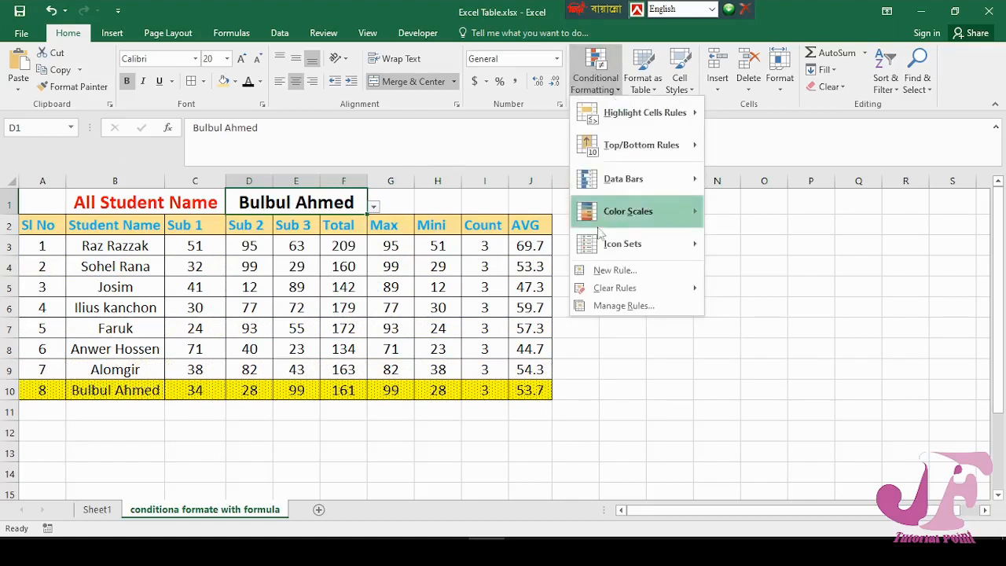
mouse_move(620, 295)
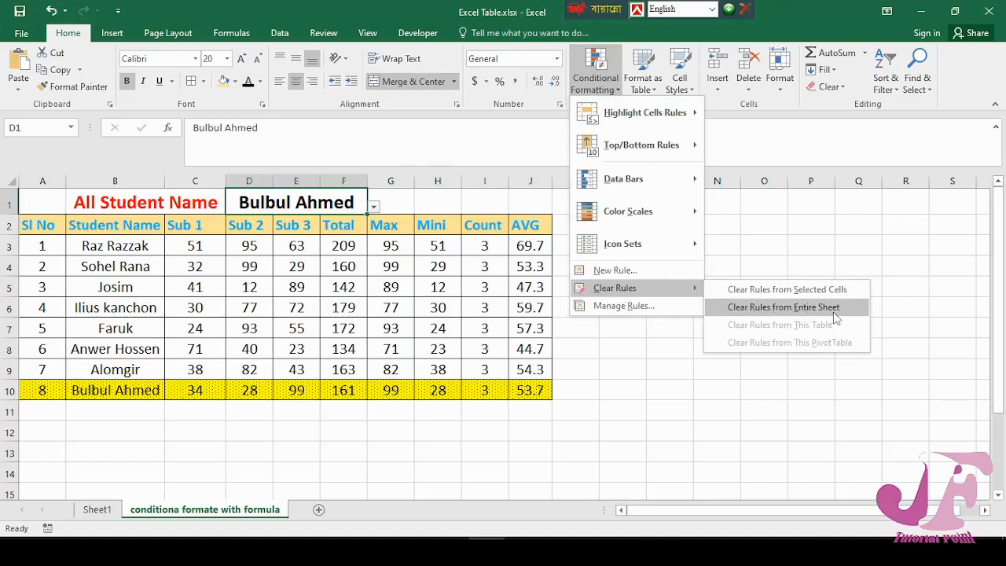
left_click(635, 306)
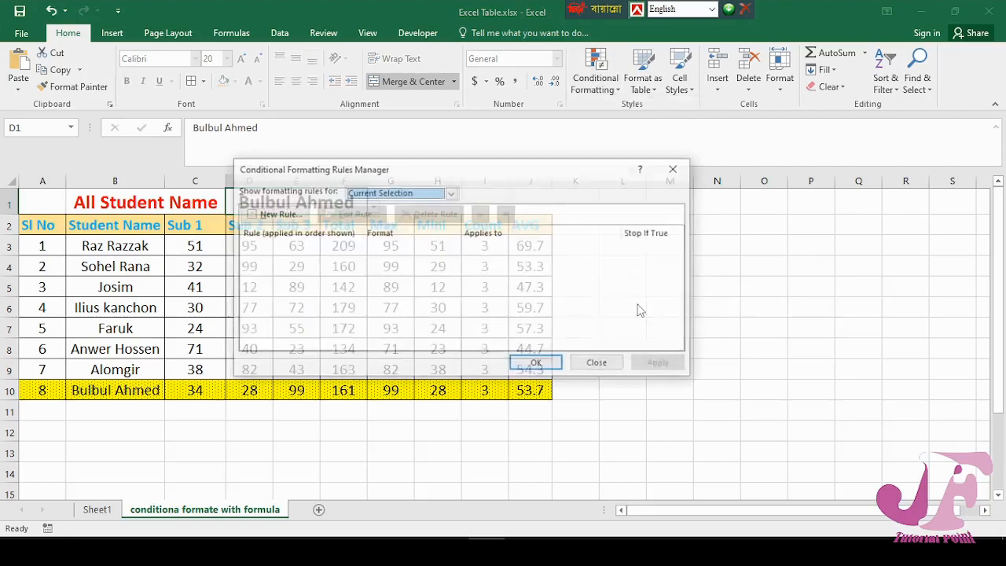
left_click_drag(497, 167, 505, 142)
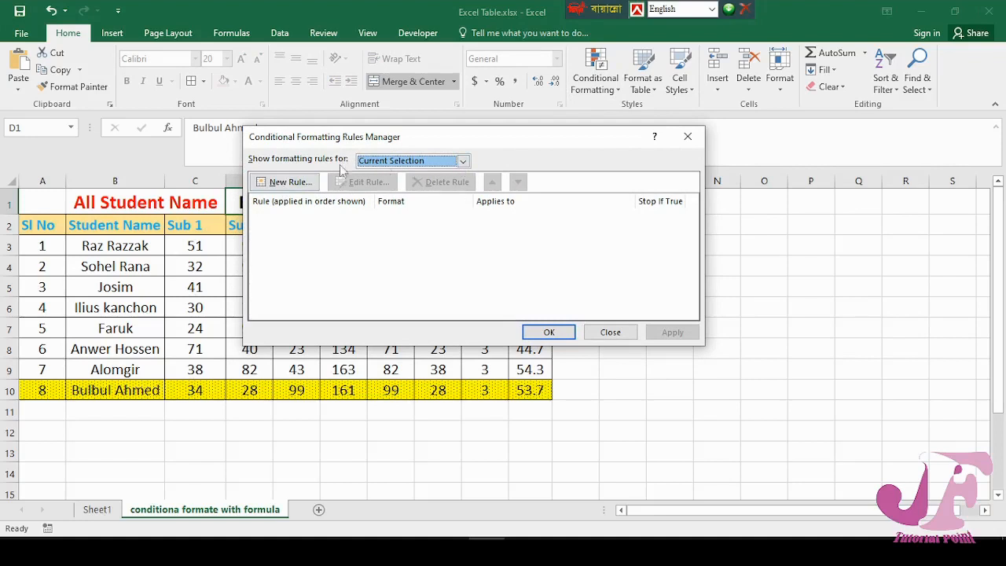
left_click(290, 182)
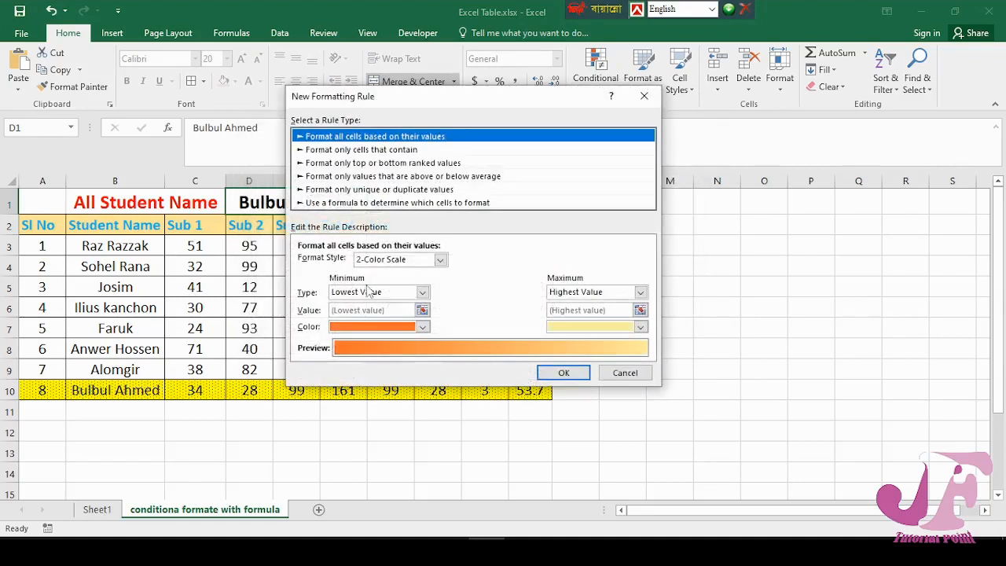
left_click(628, 374)
left_click(621, 331)
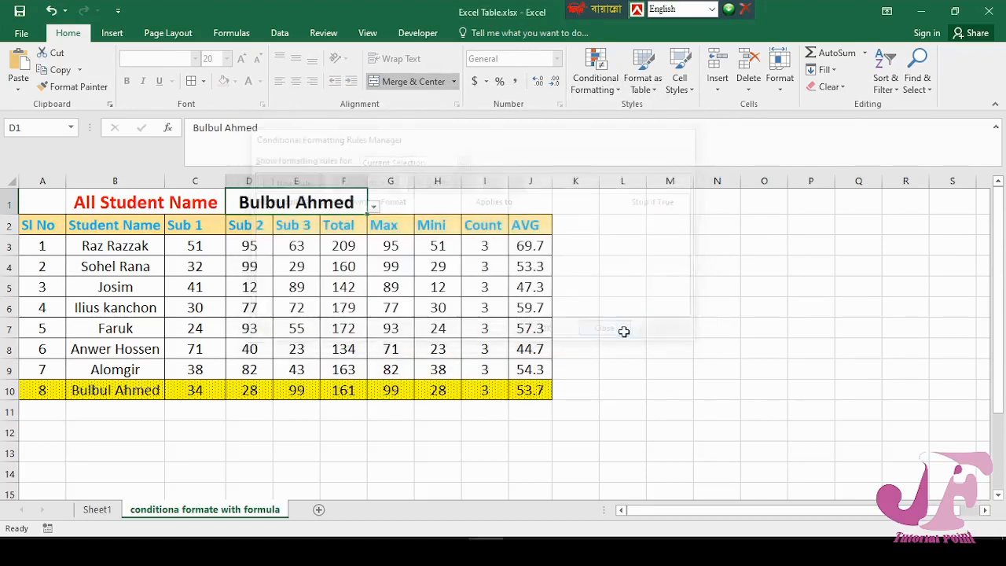
left_click(194, 307)
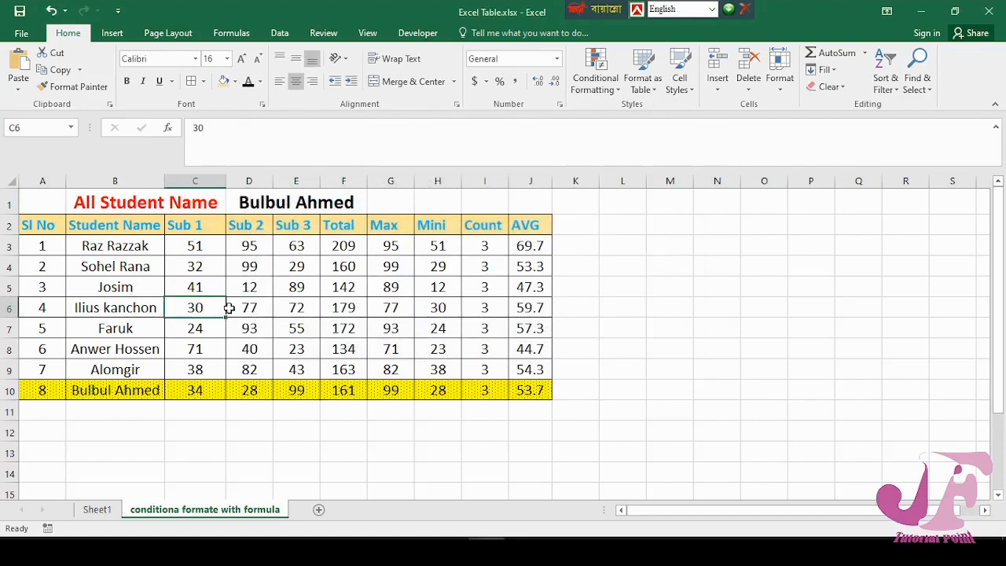